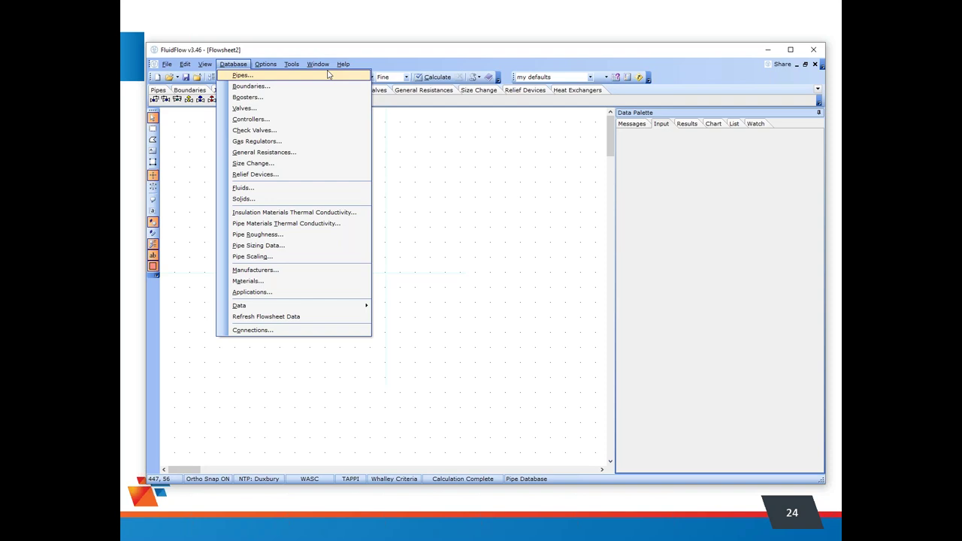
Browse the Fluids database and examine the property definitions of n-propyl n-butyrate and red mud A, closing it without changes
left_click(322, 193)
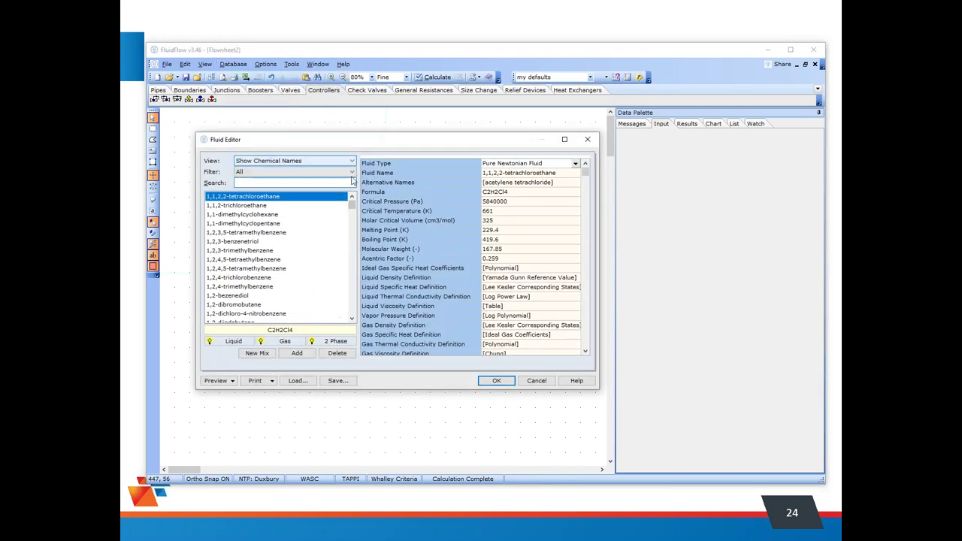
left_click_drag(352, 204, 426, 178)
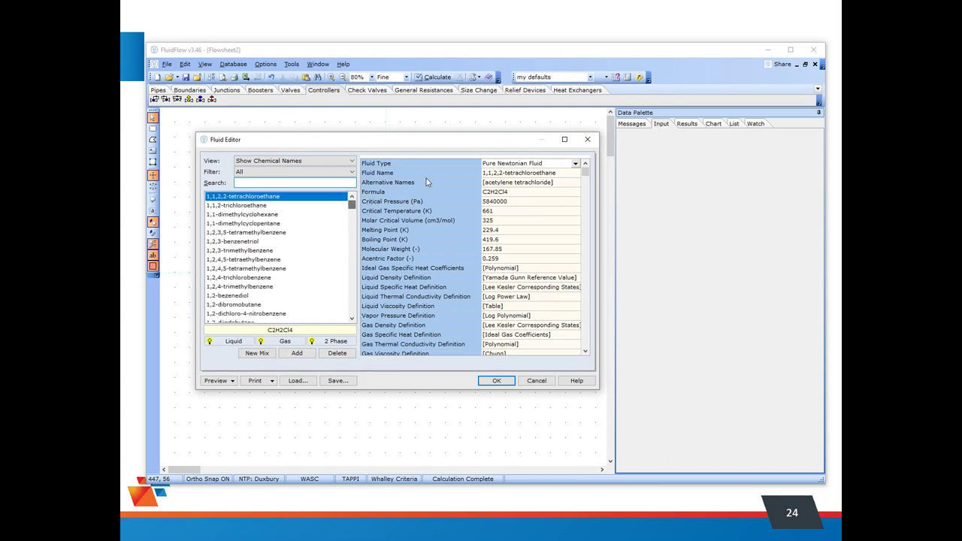
scroll(320, 253, "down", 5)
left_click_drag(352, 214, 351, 281)
left_click(314, 262)
left_click(292, 256)
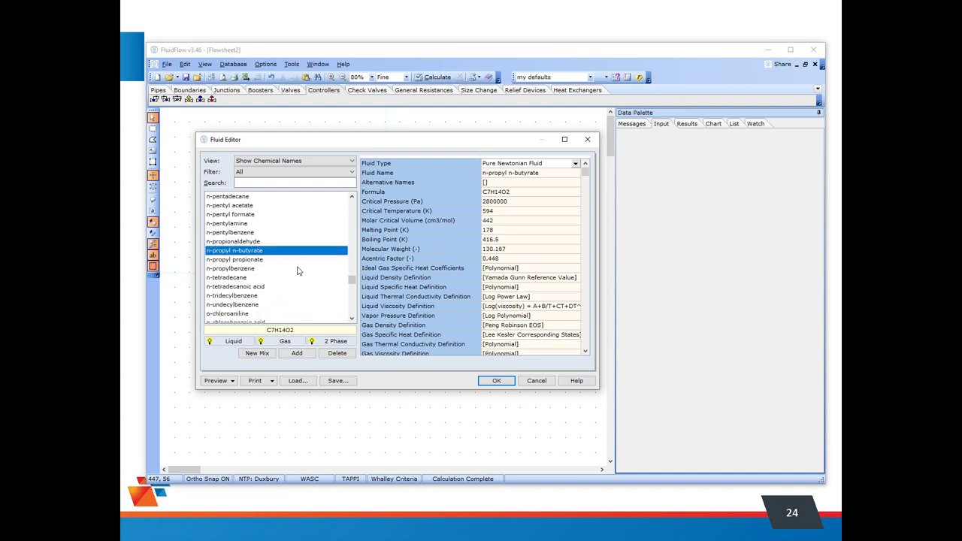
left_click_drag(351, 281, 353, 295)
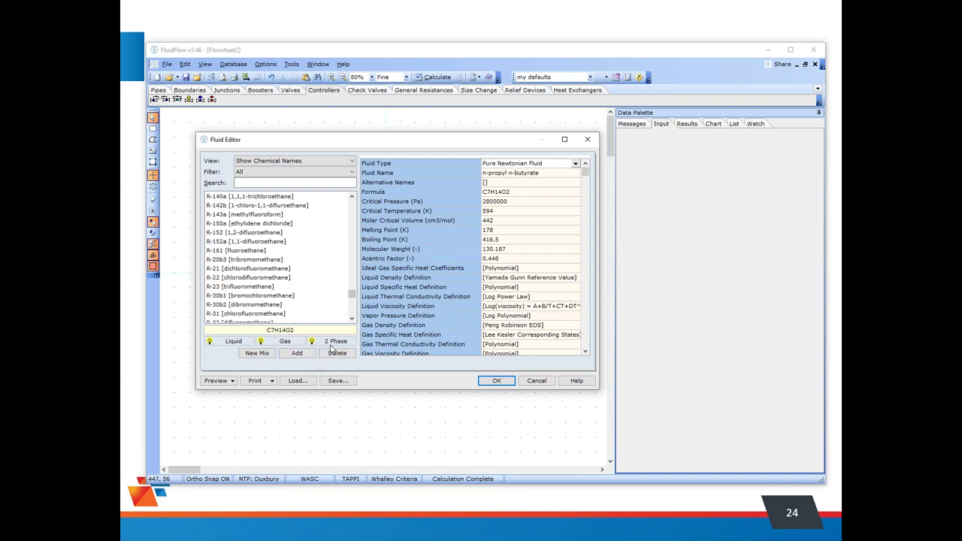
scroll(316, 282, "down", 5)
left_click(274, 235)
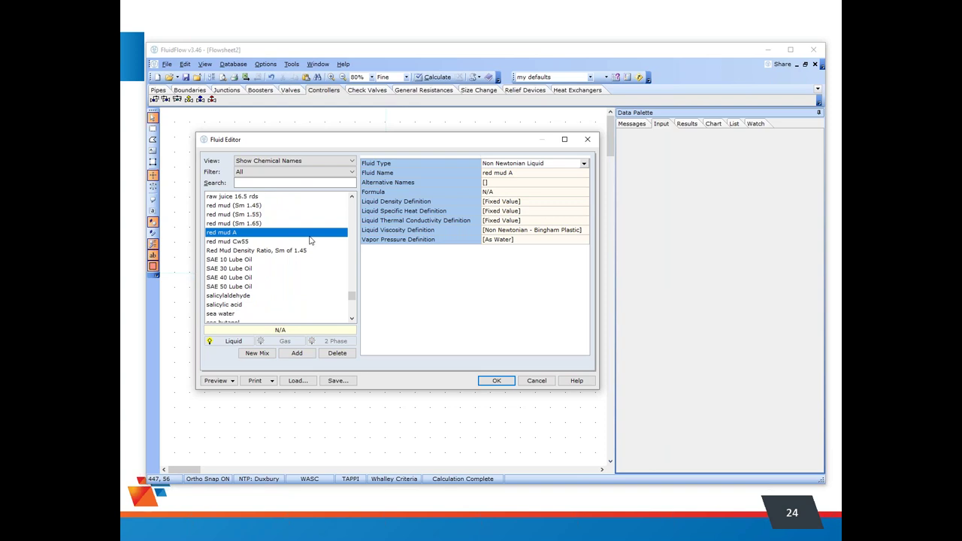
left_click(537, 380)
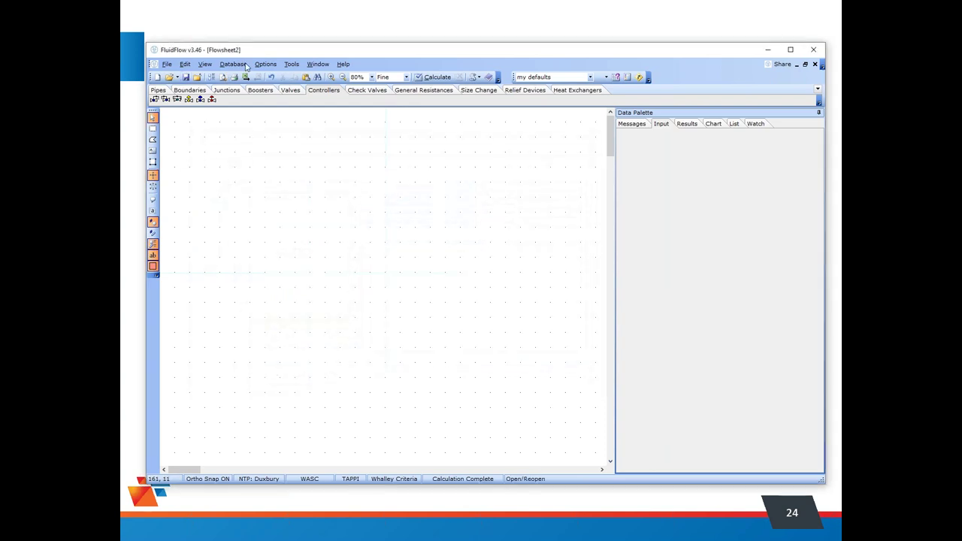
View the component categories in the Pipes database and the Boundaries database, closing each without changes
left_click(244, 66)
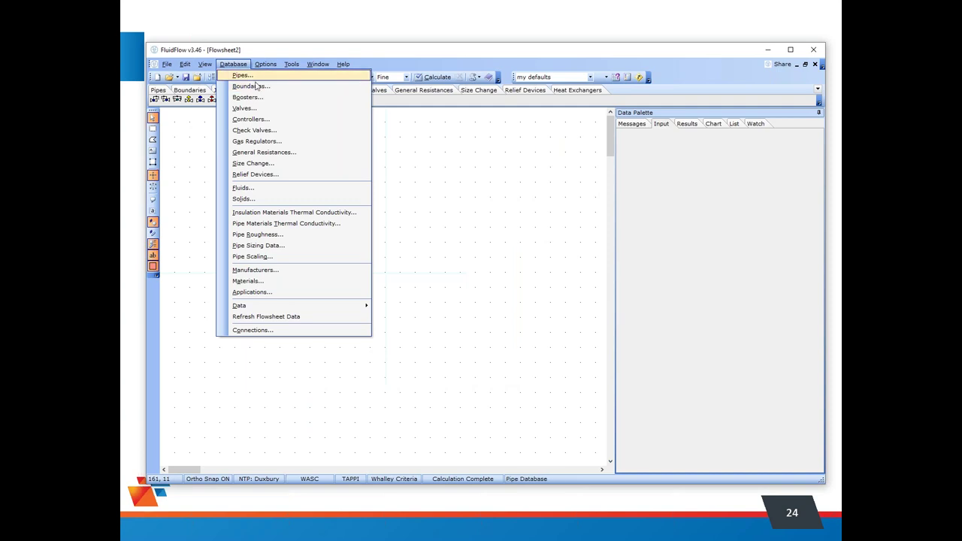
left_click(254, 78)
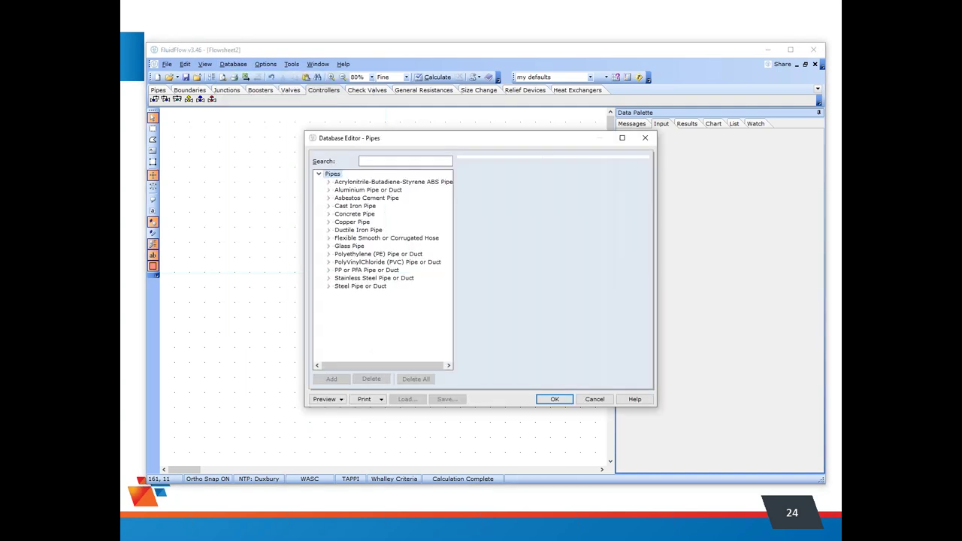
left_click(594, 399)
left_click(235, 65)
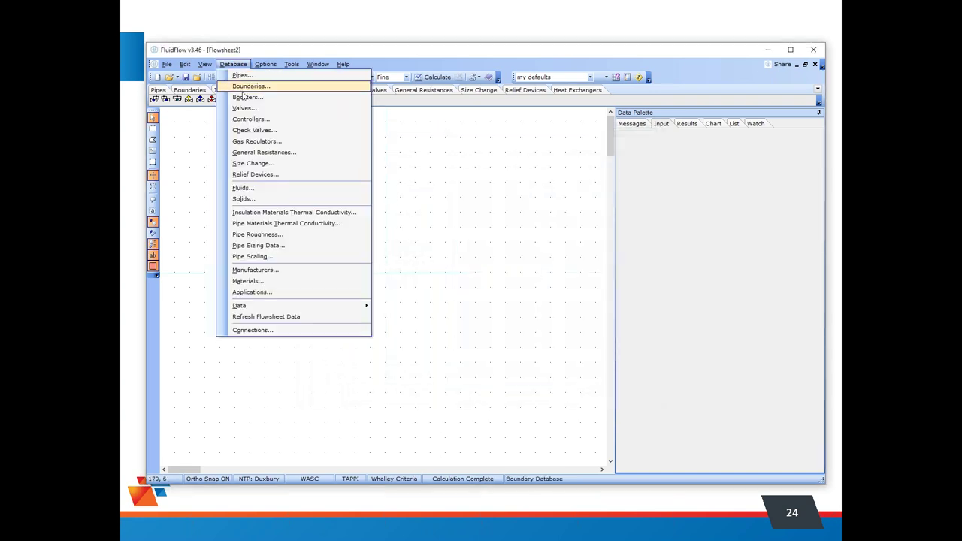
left_click(248, 85)
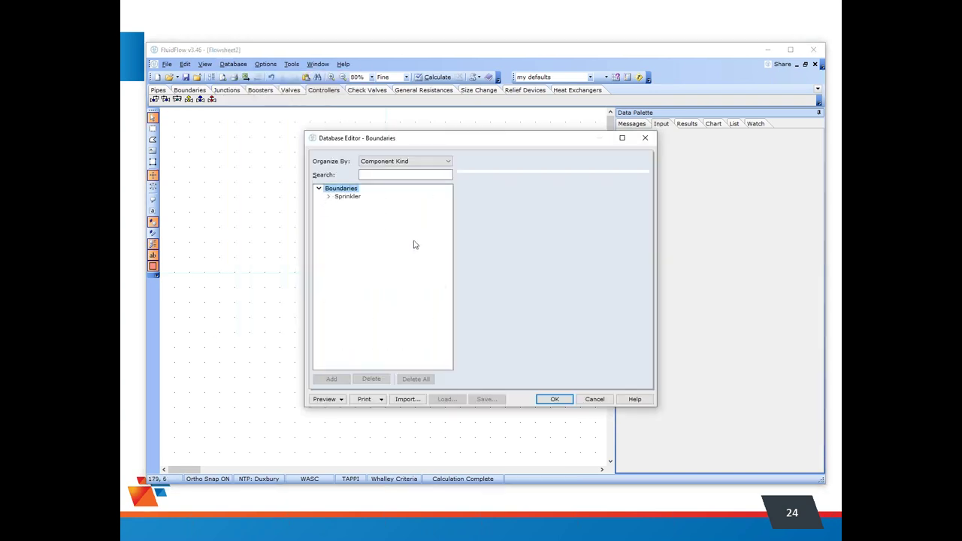
left_click(590, 399)
View the component categories in the Boosters database and the entries in the Size Change database, closing each without changes
left_click(233, 64)
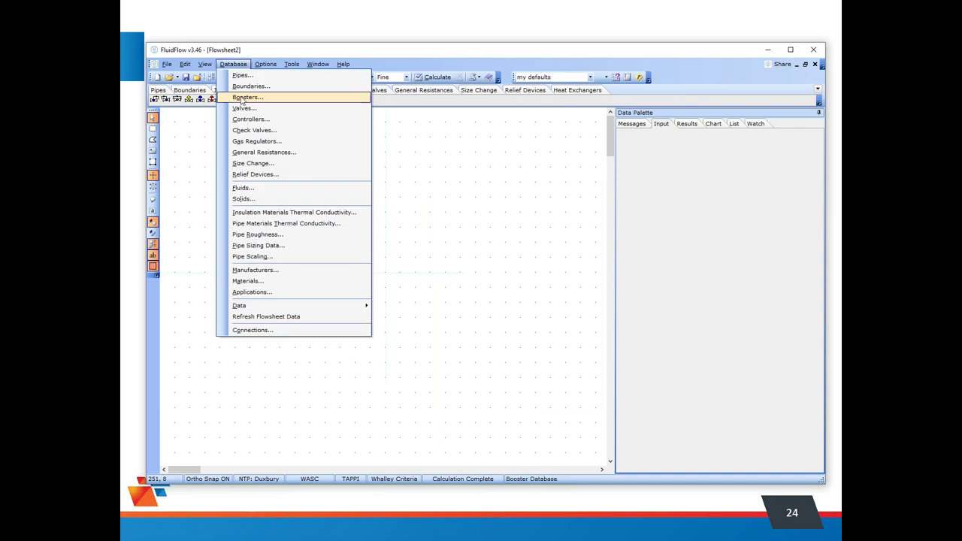
left_click(244, 96)
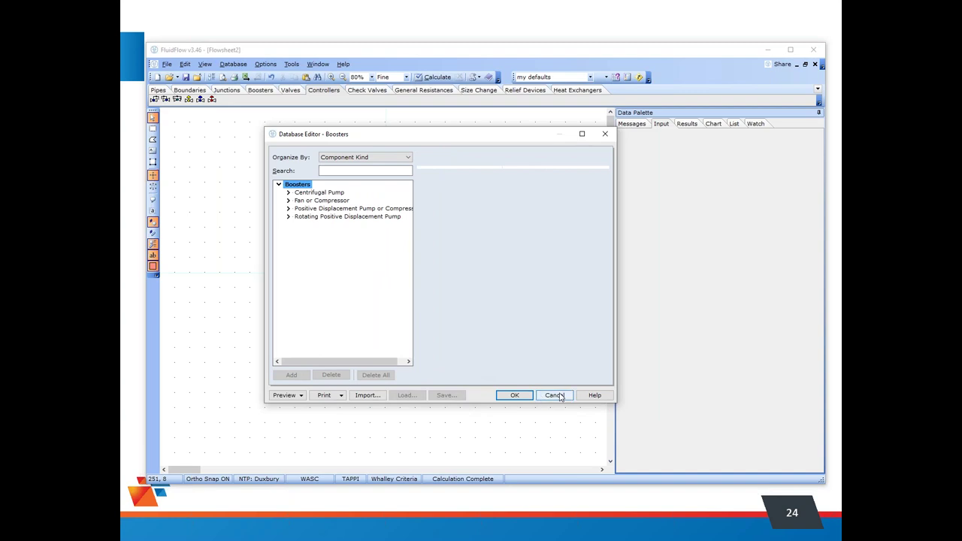
left_click(559, 396)
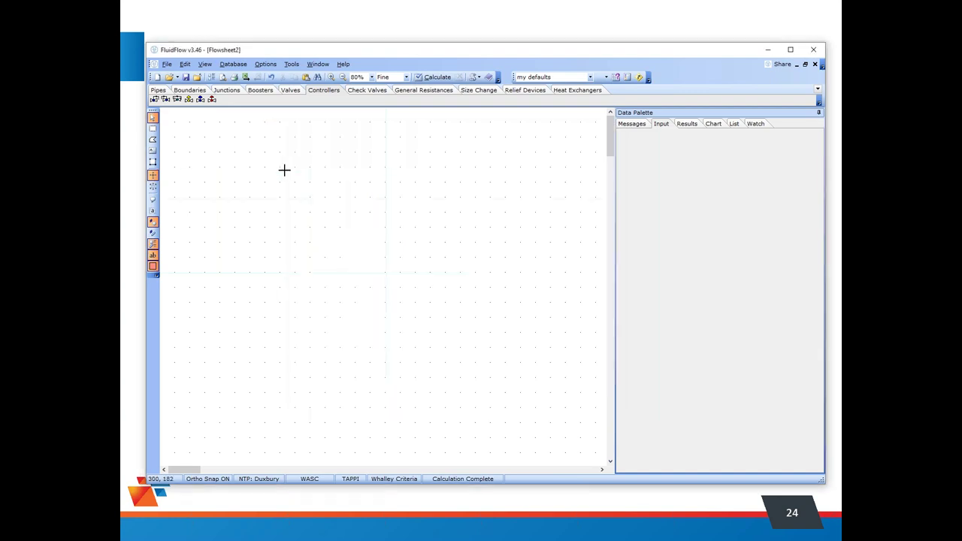
left_click(234, 65)
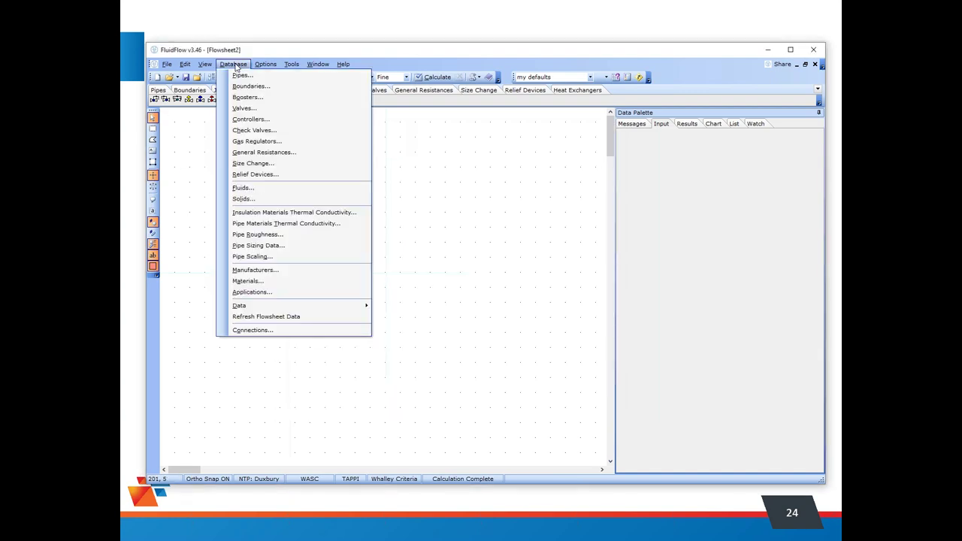
left_click(267, 166)
left_click_drag(306, 219, 395, 200)
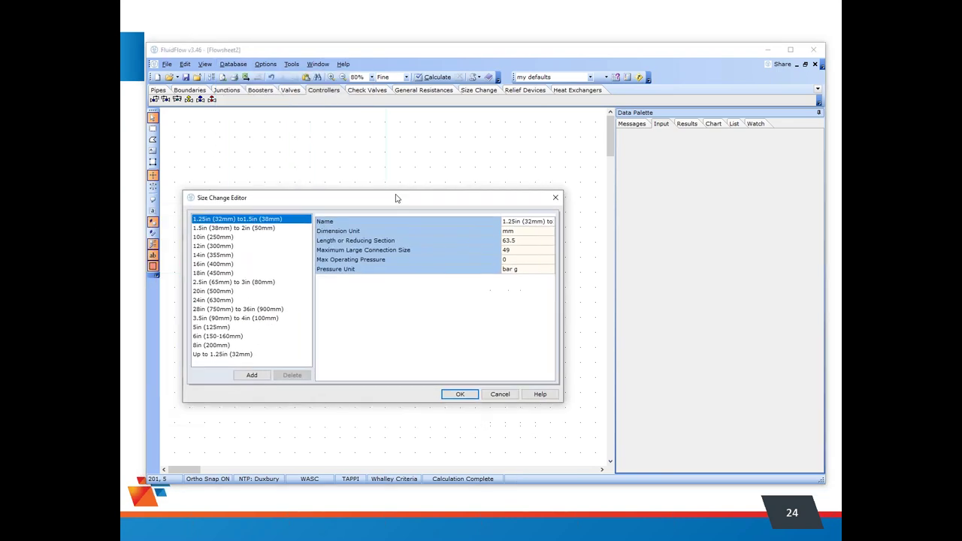
left_click(500, 395)
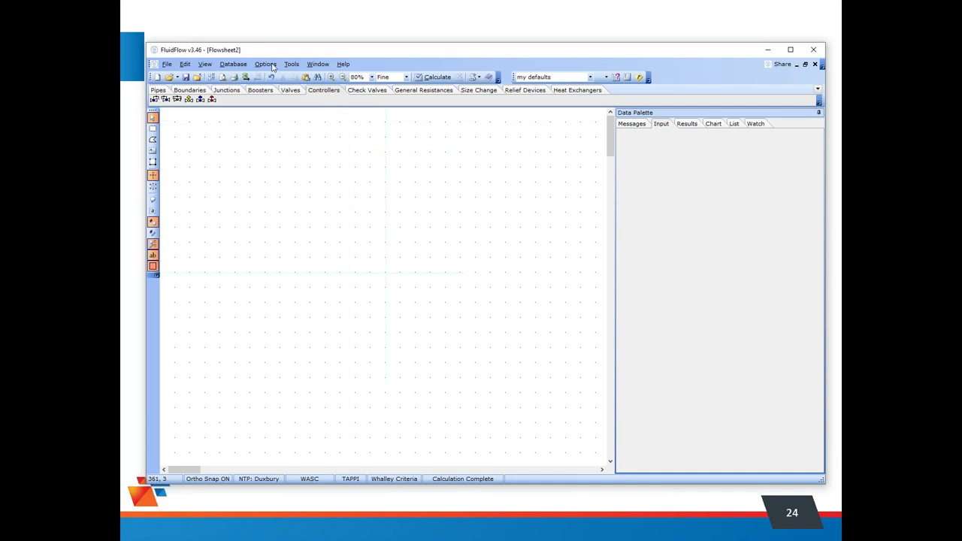
Examine the pipe sizing cost data for Steel, including energy costs and operating days per year, and close the editor without changes
left_click(244, 66)
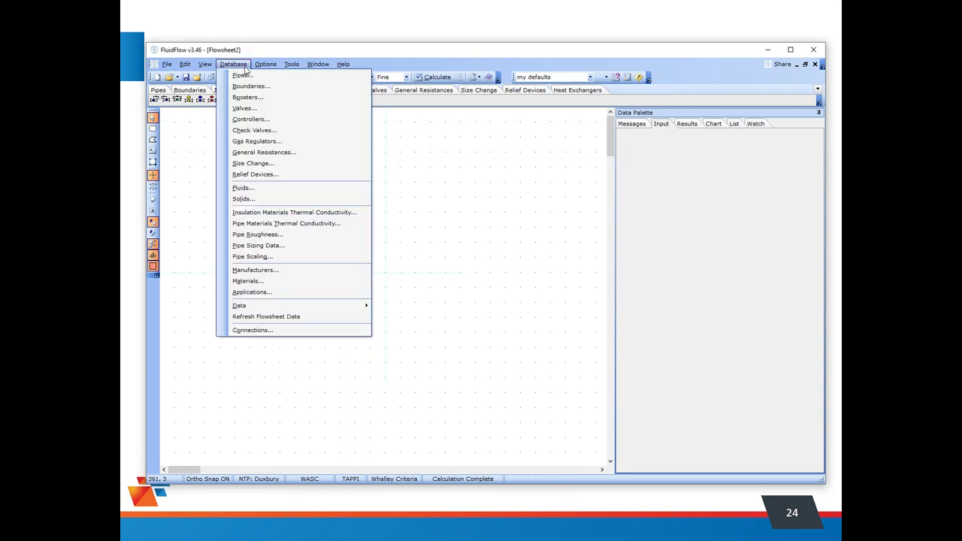
left_click(272, 247)
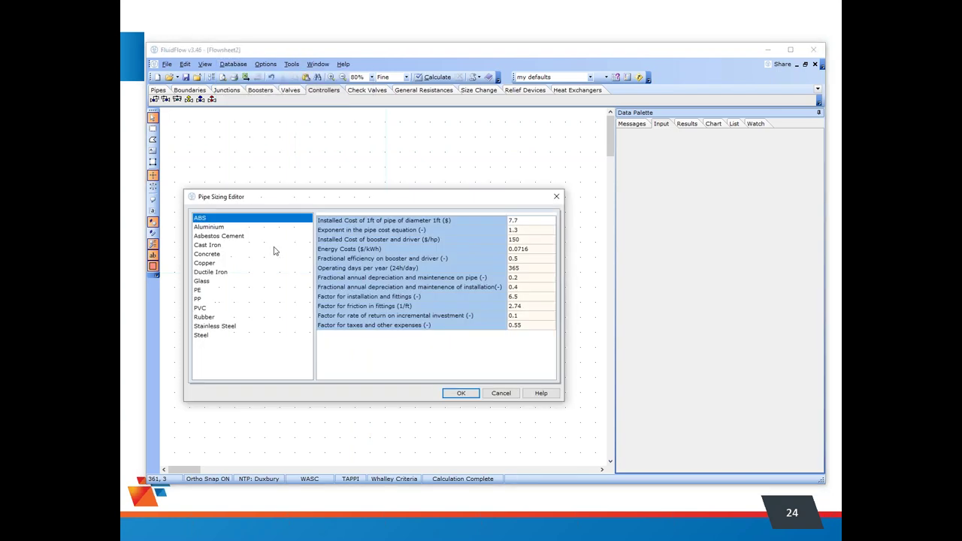
left_click(208, 335)
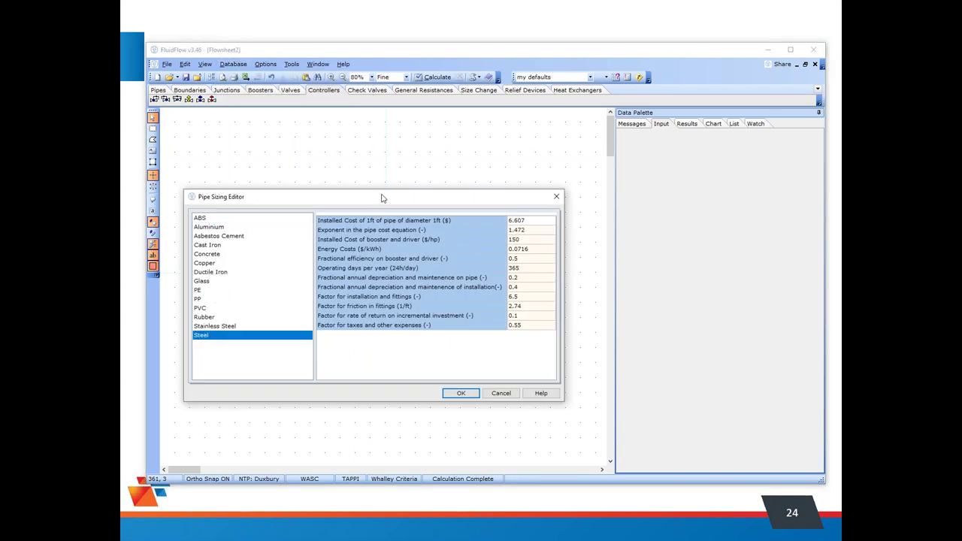
left_click_drag(381, 202, 397, 158)
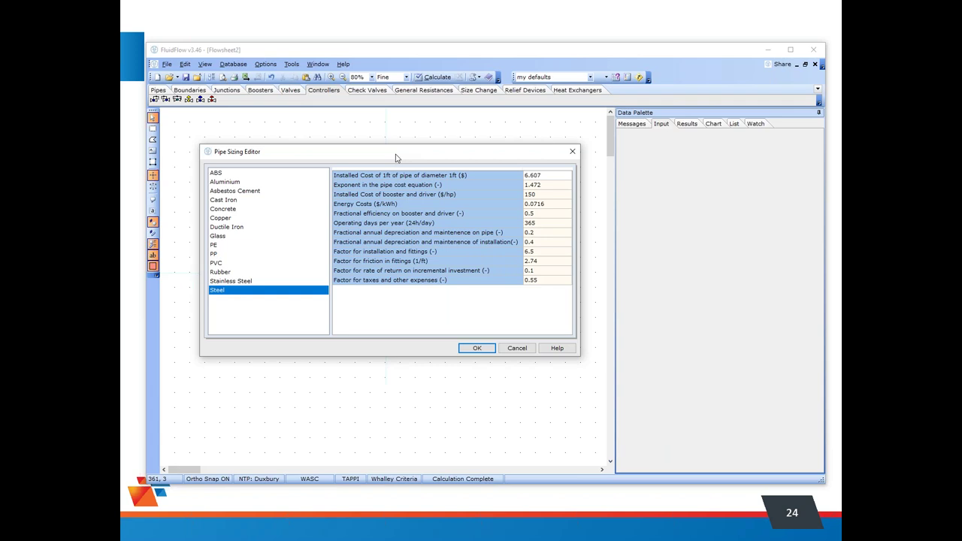
left_click(559, 205)
left_click(553, 224)
left_click(517, 348)
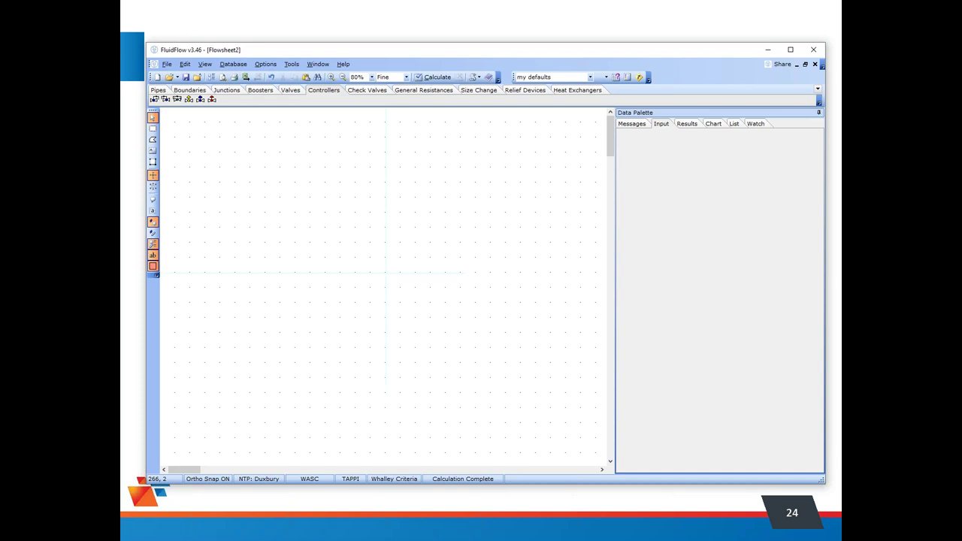
left_click_drag(266, 52, 270, 51)
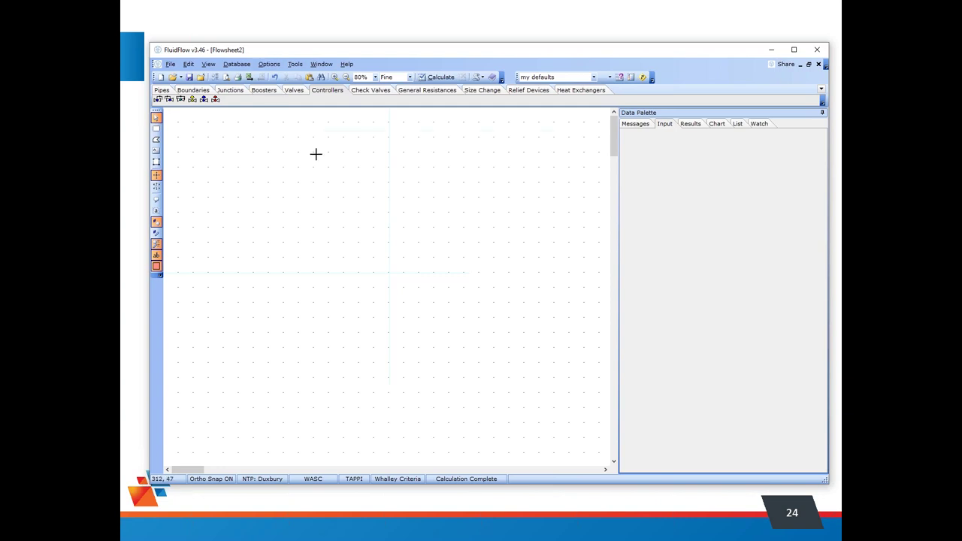
key("ctrl+Page_Up")
key("ctrl+Page_Up")
key("ctrl+Page_Up")
key("ctrl+Page_Up")
key("ctrl+Page_Up")
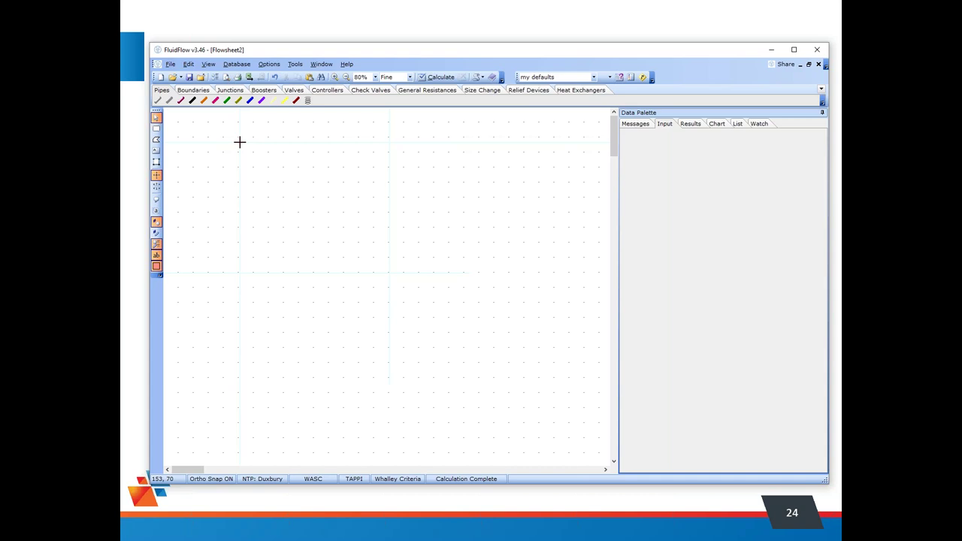
left_click(183, 100)
left_click(158, 101)
Place an inlet pressure boundary on the empty flowsheet, left of centre
left_click(193, 89)
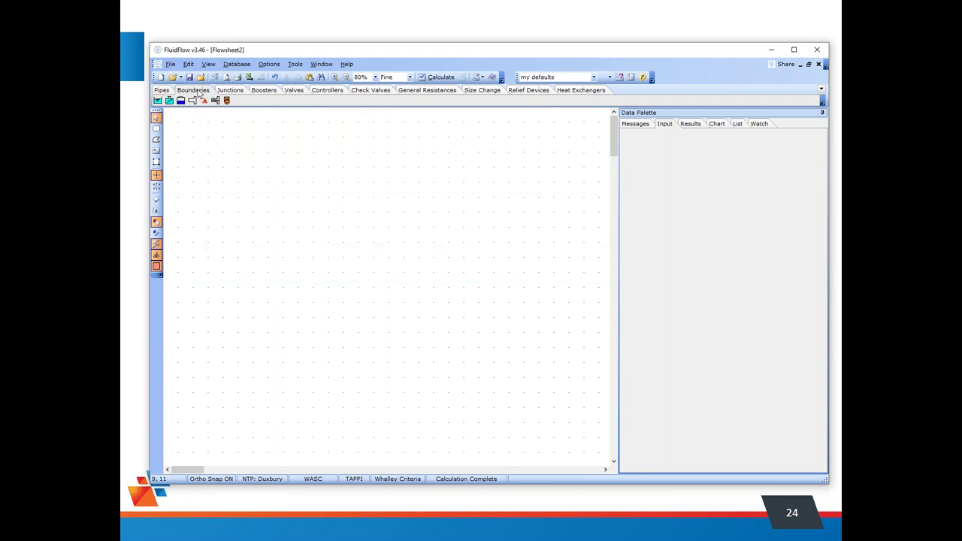
left_click(157, 101)
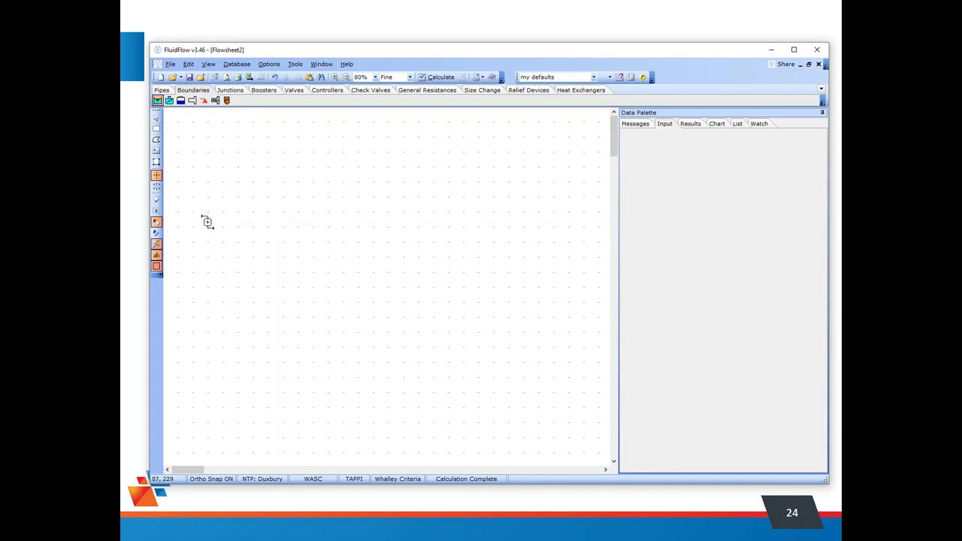
left_click(207, 222)
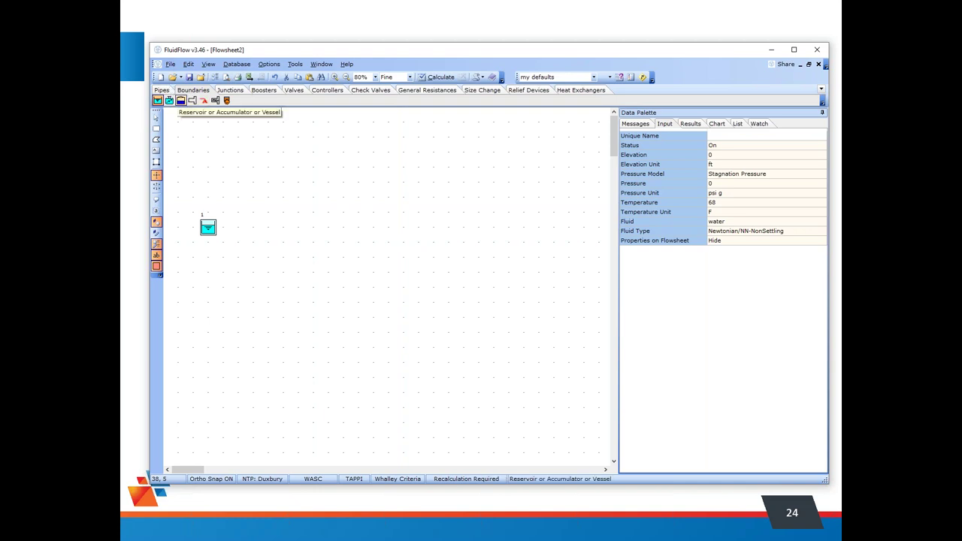
Draw a long horizontal pipe rightward from the inlet boundary and continue it with a vertical pipe going up from its end
left_click(161, 91)
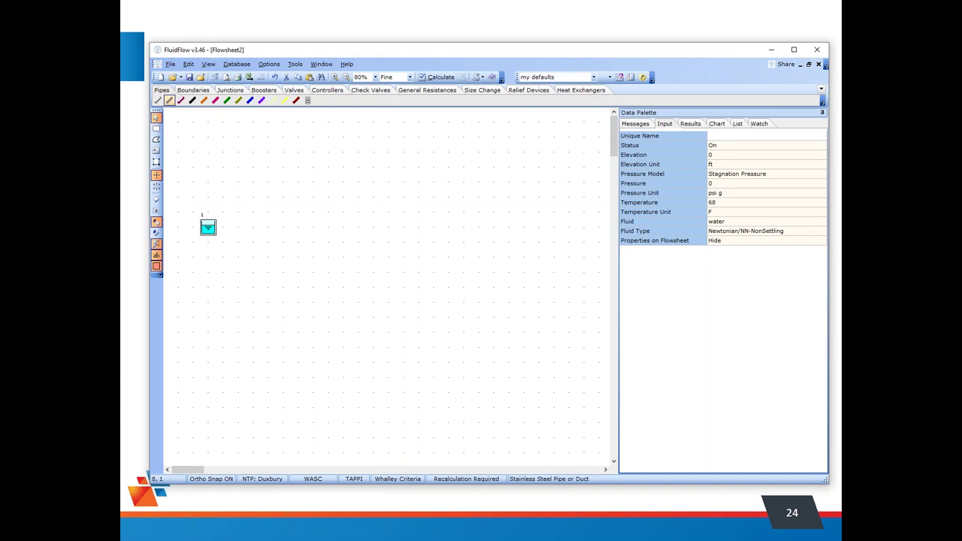
left_click(494, 226)
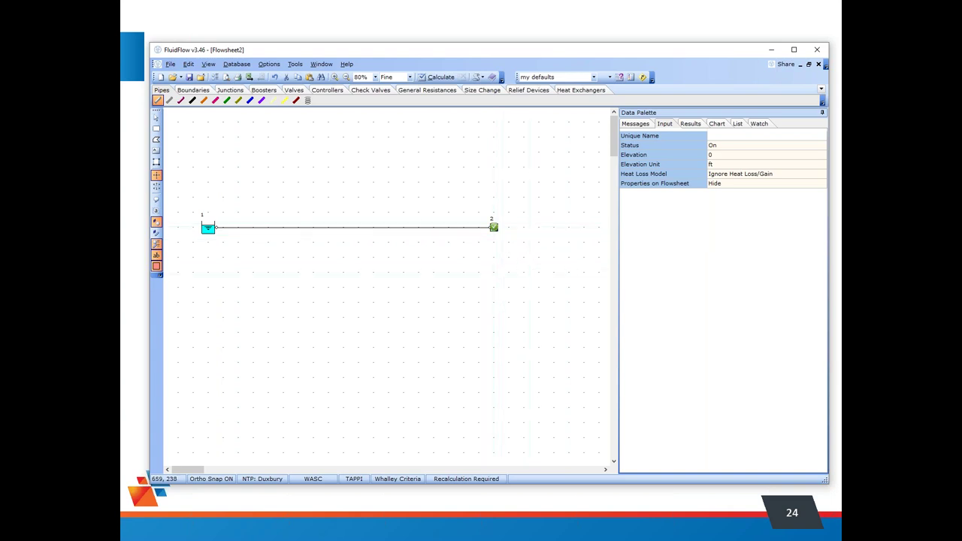
left_click(493, 225)
left_click(493, 152)
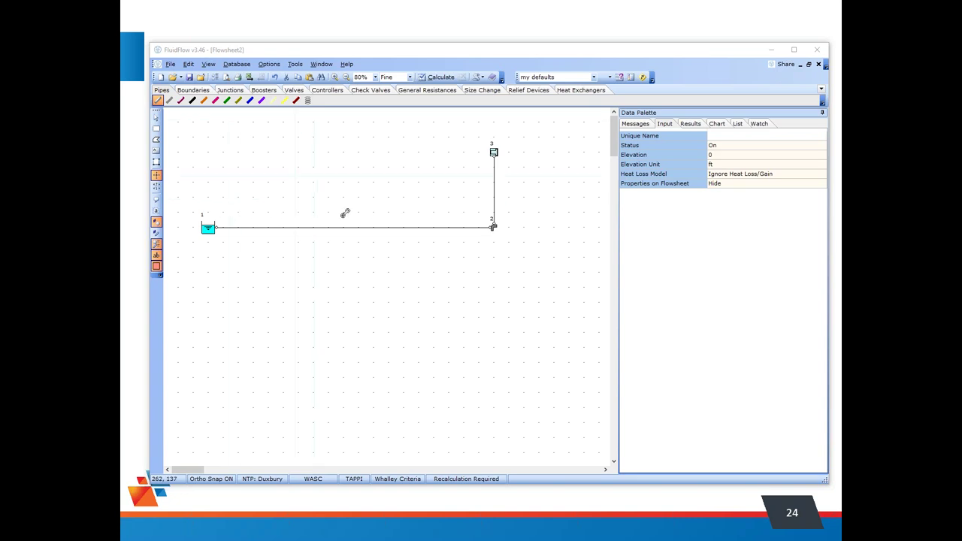
Branch four open-ended vertical pipes off the horizontal main, alternating down and up from the elbow back toward the inlet boundary
left_click(447, 227)
left_click(447, 227)
left_click(449, 332)
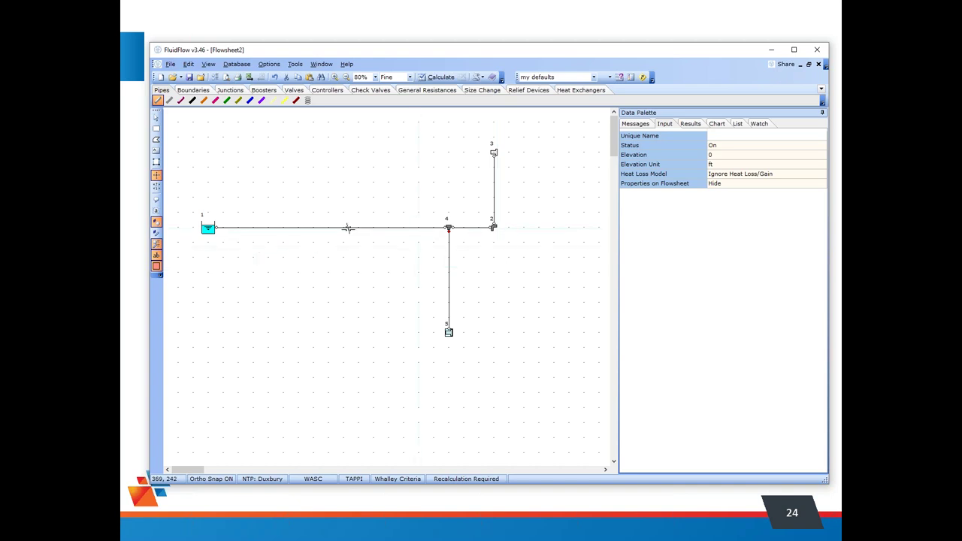
left_click(388, 227)
left_click(388, 150)
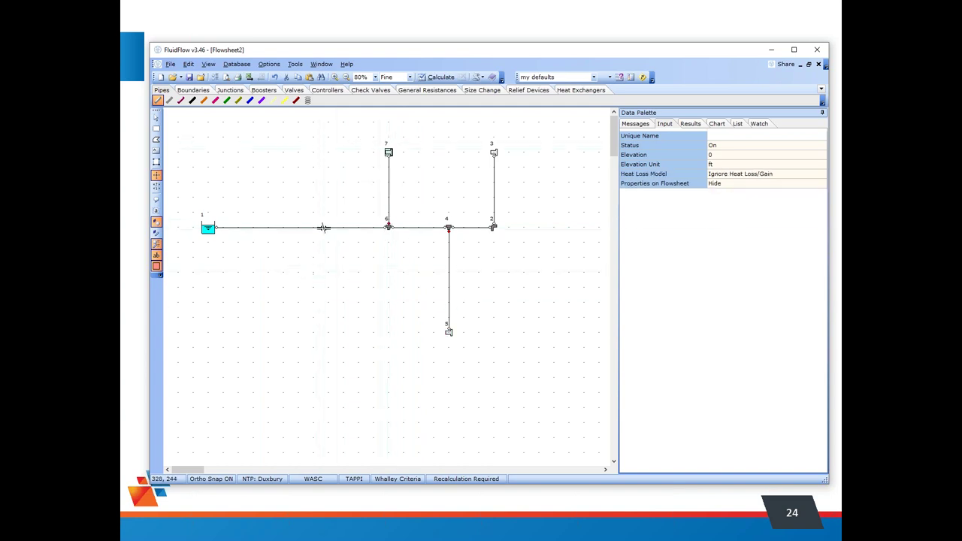
left_click(327, 226)
left_click(329, 331)
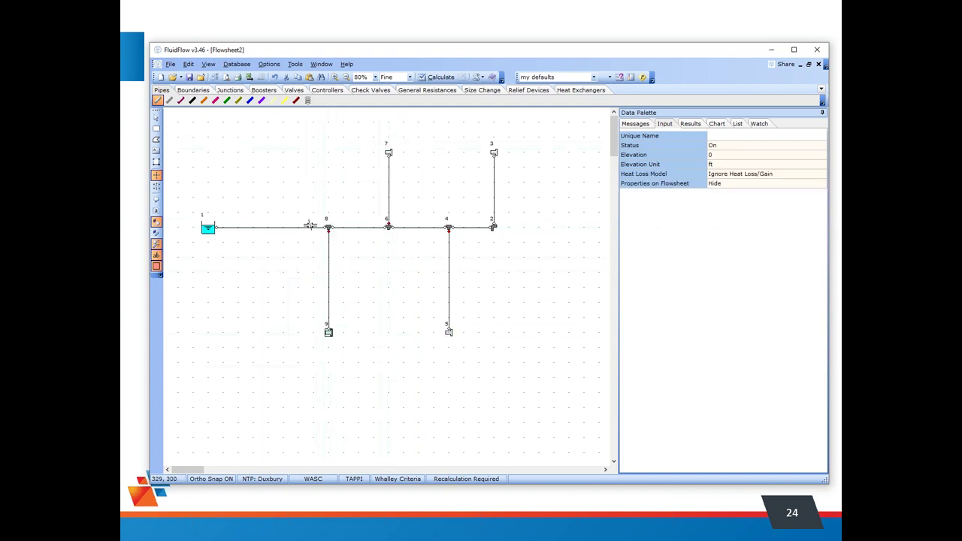
left_click_drag(266, 227, 268, 152)
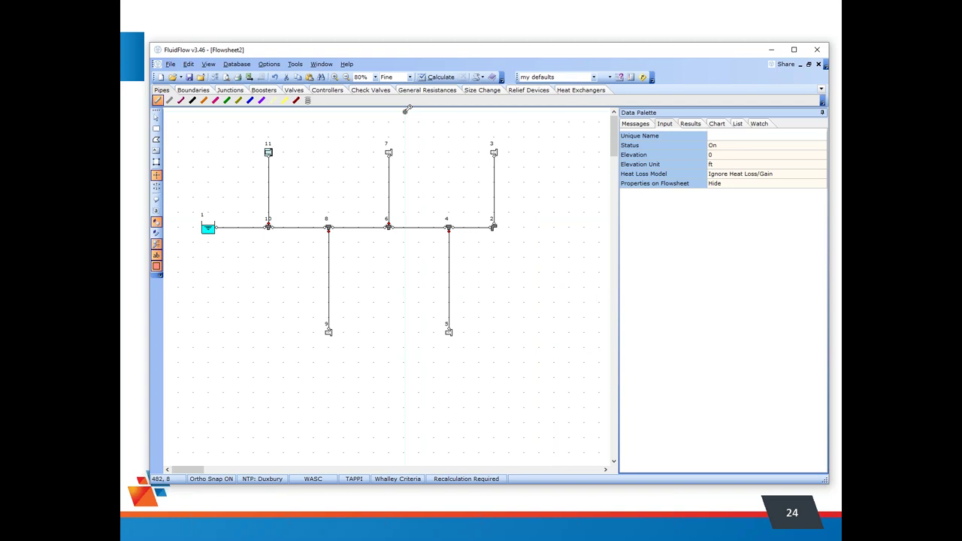
left_click(156, 117)
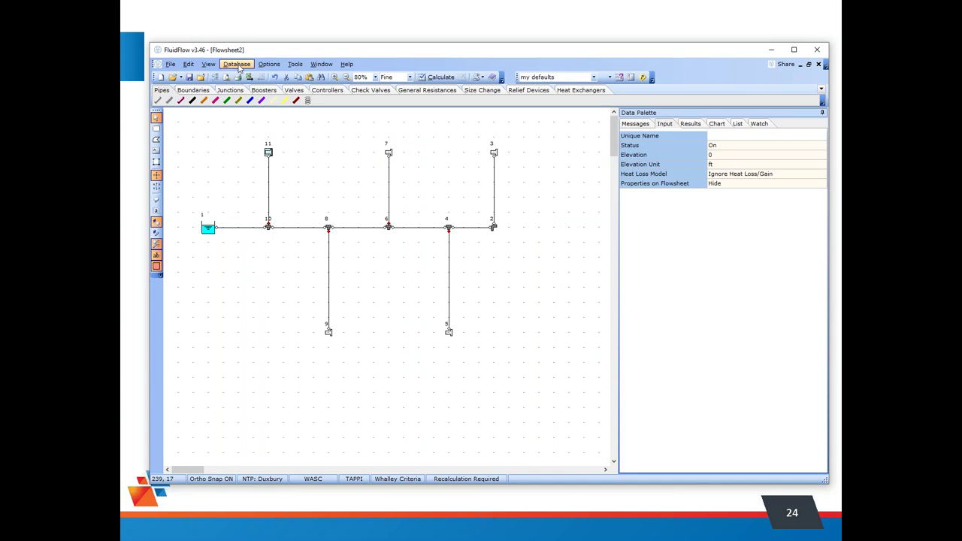
Review the available steel pipe sizes in the pipe database without changes, and the nominal size of the pipe next to the inlet boundary
left_click(238, 65)
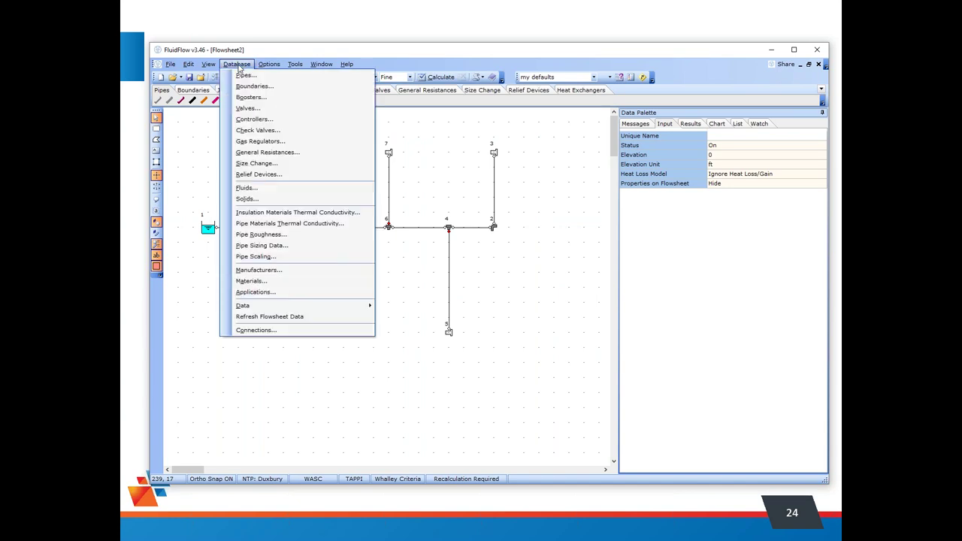
mouse_move(268, 66)
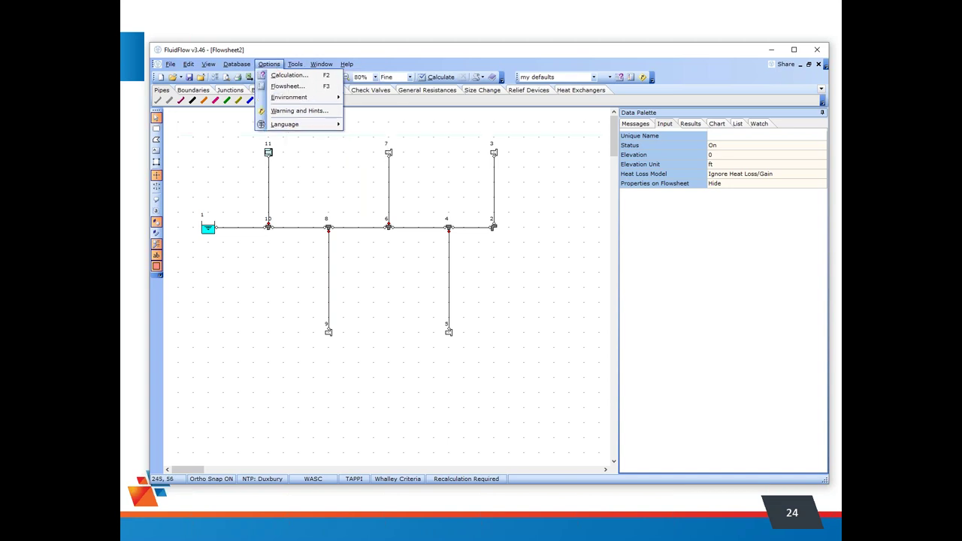
mouse_move(233, 64)
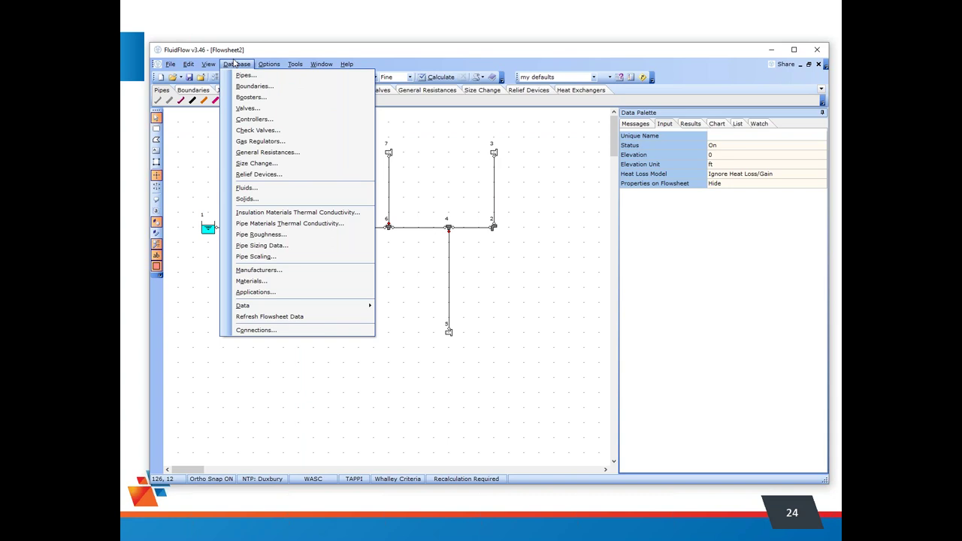
left_click(246, 75)
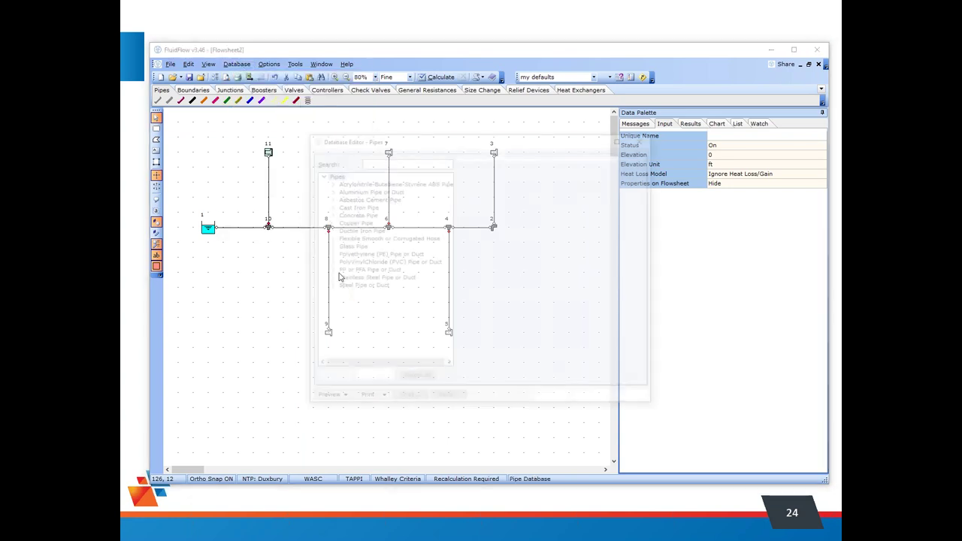
left_click(335, 289)
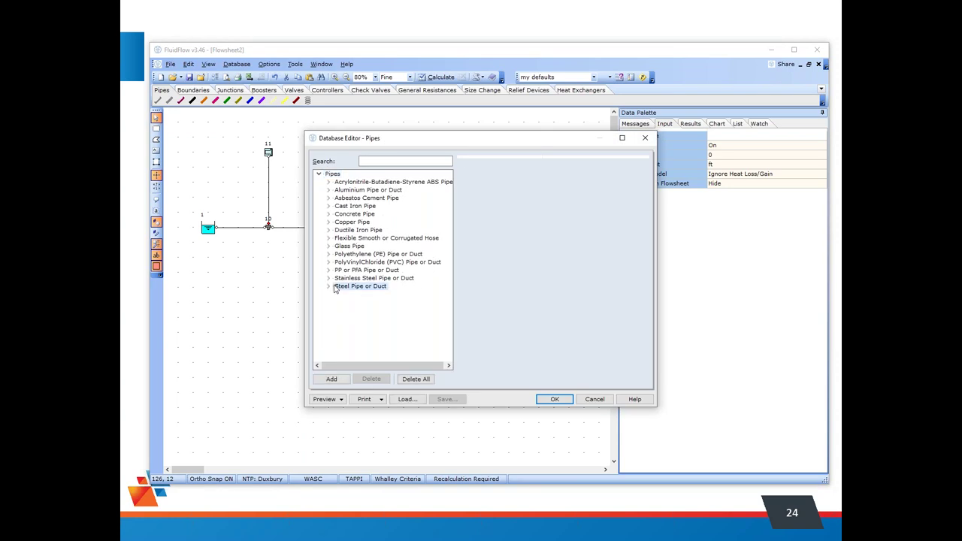
double_click(336, 288)
left_click_drag(445, 138, 374, 144)
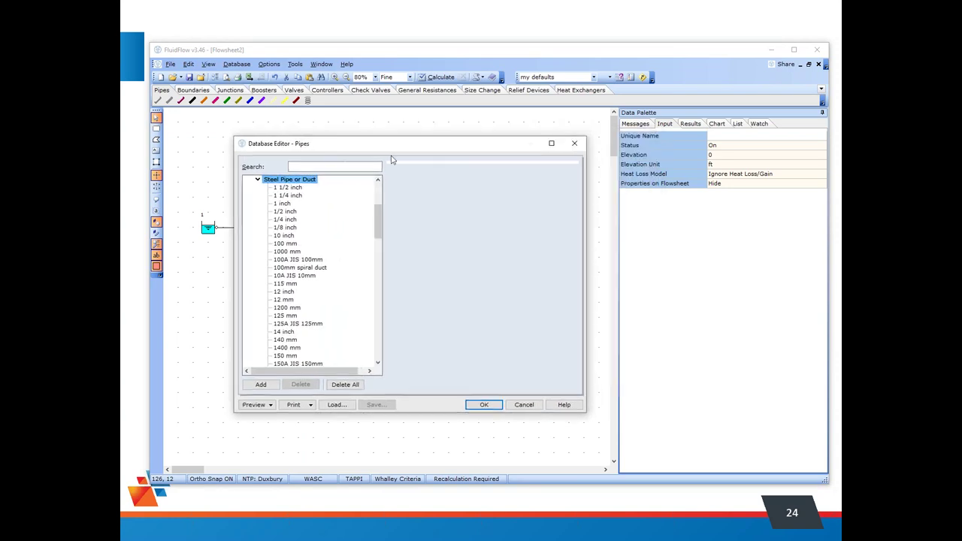
left_click(524, 404)
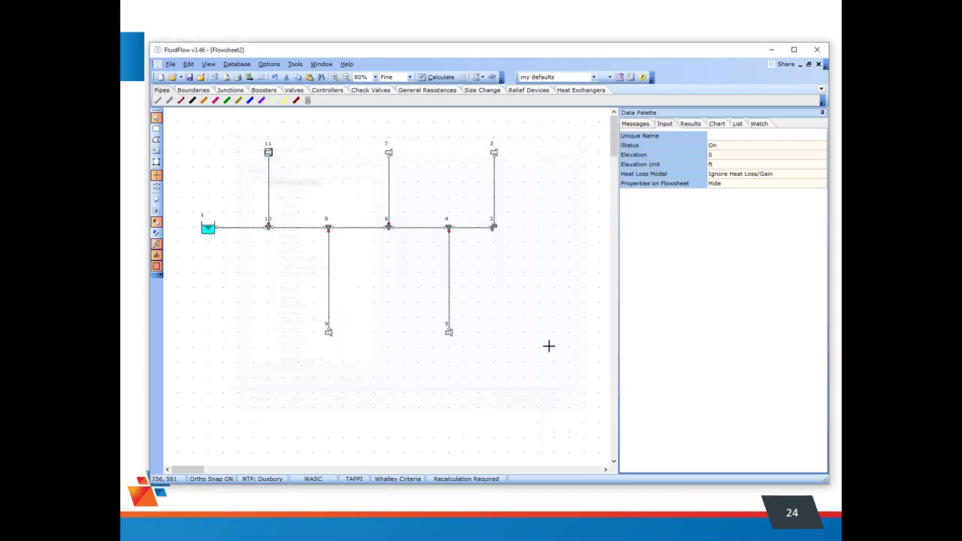
left_click(245, 229)
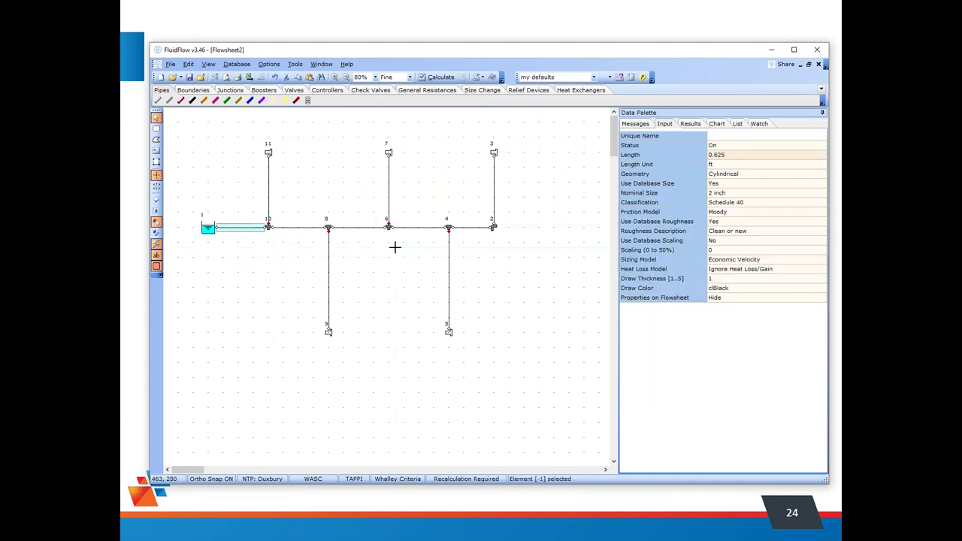
left_click(739, 193)
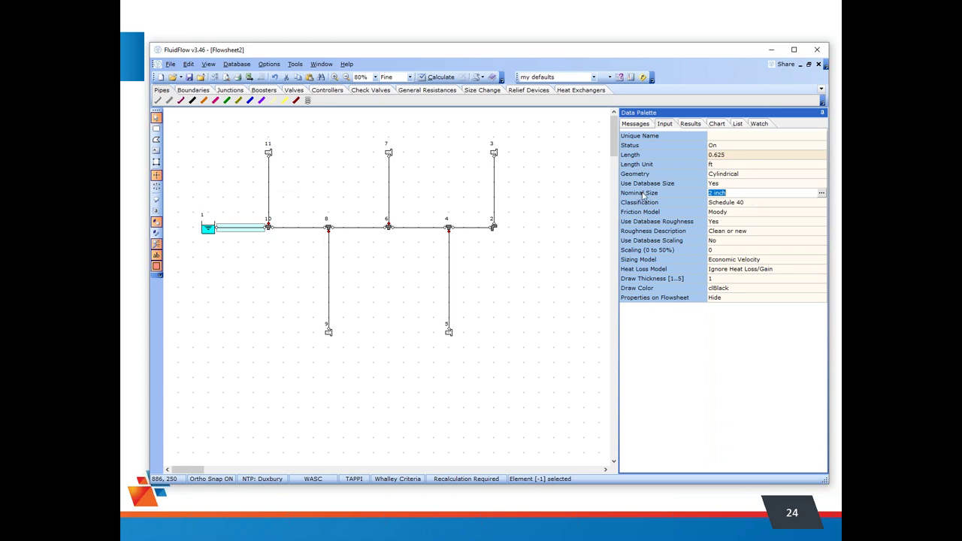
Move the inlet boundary slightly further left and set its pressure to 1.3 atm
left_click(208, 230)
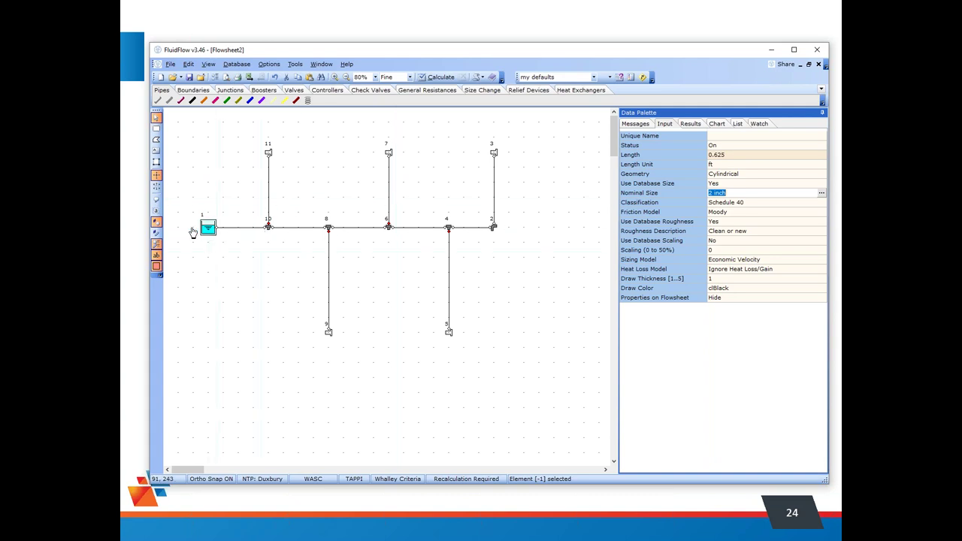
left_click_drag(193, 233, 192, 232)
left_click(740, 192)
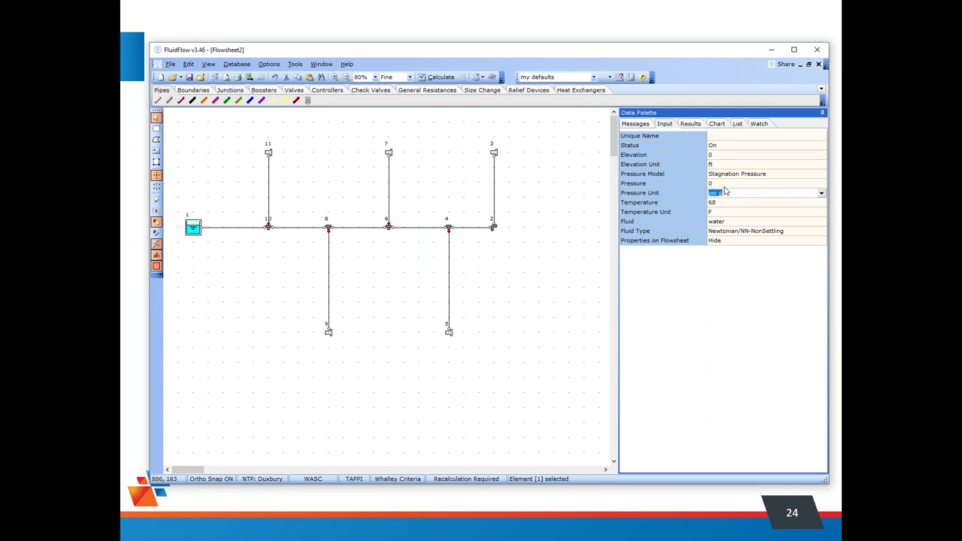
left_click(821, 193)
left_click_drag(820, 242, 821, 207)
left_click(729, 201)
left_click(723, 187)
type("1.3")
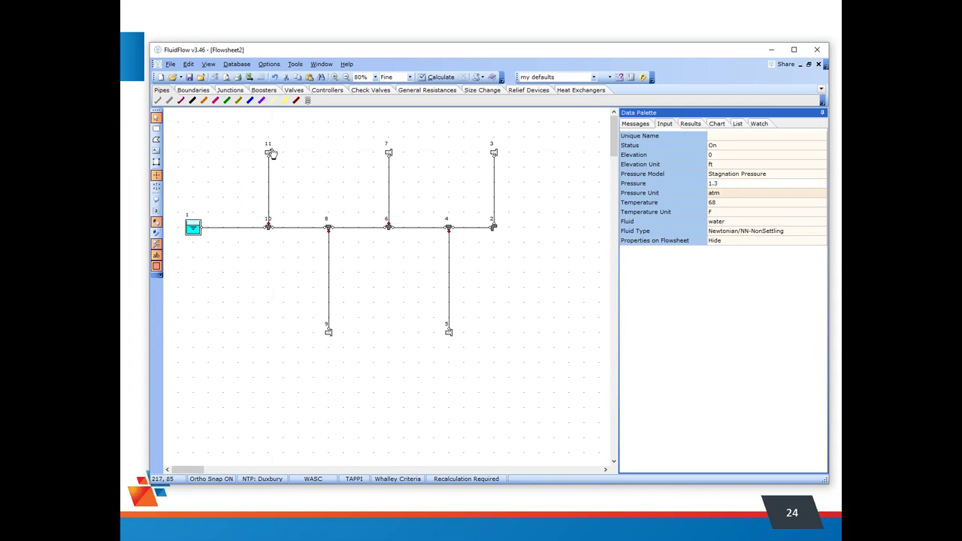
Set the length of all five horizontal main pipe segments together to 10 ft
left_click(268, 152)
left_click(241, 228)
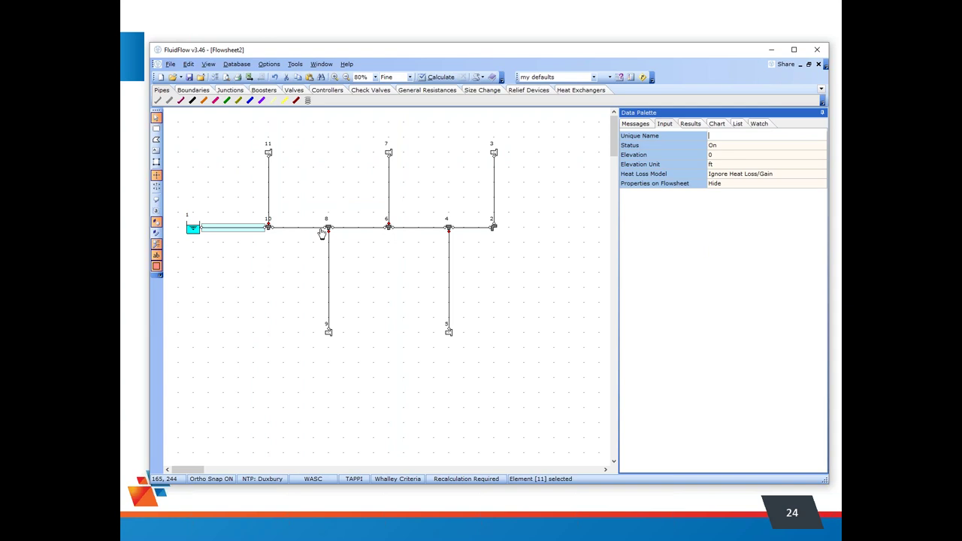
left_click(308, 228, "shift")
left_click(371, 229, "shift")
left_click(425, 229, "shift")
left_click(460, 229, "shift")
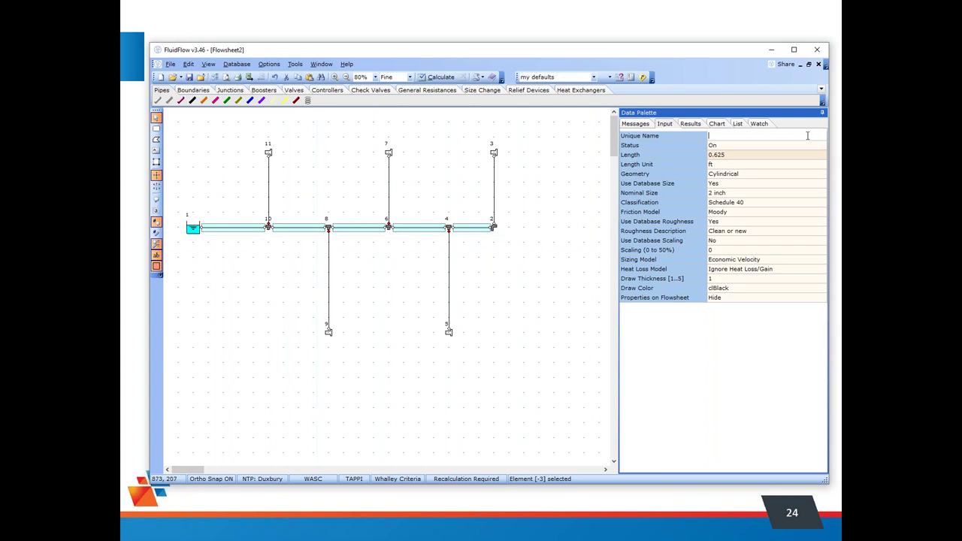
left_click(728, 155)
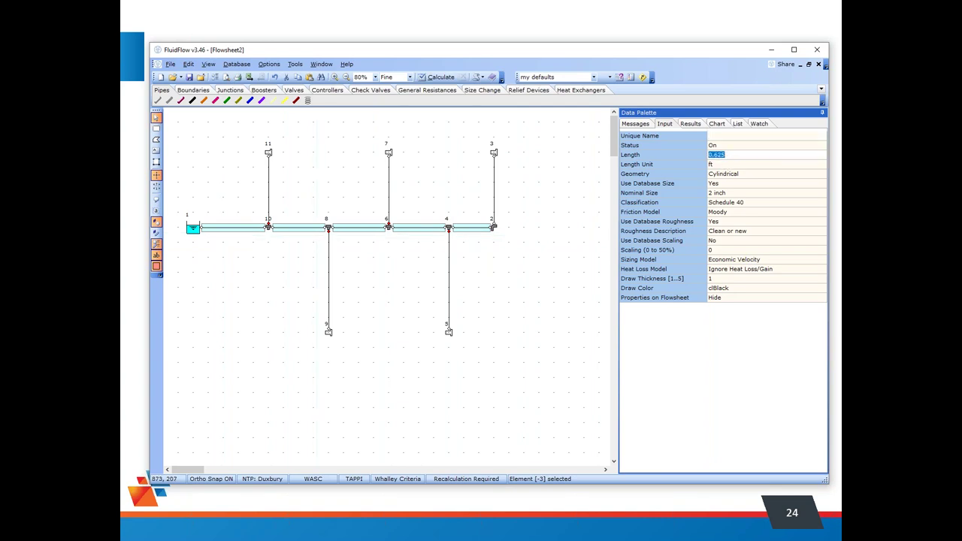
type("10")
key("Return")
Check the geometry options available for the selected main pipes, leaving them Cylindrical
left_click(760, 175)
left_click(822, 175)
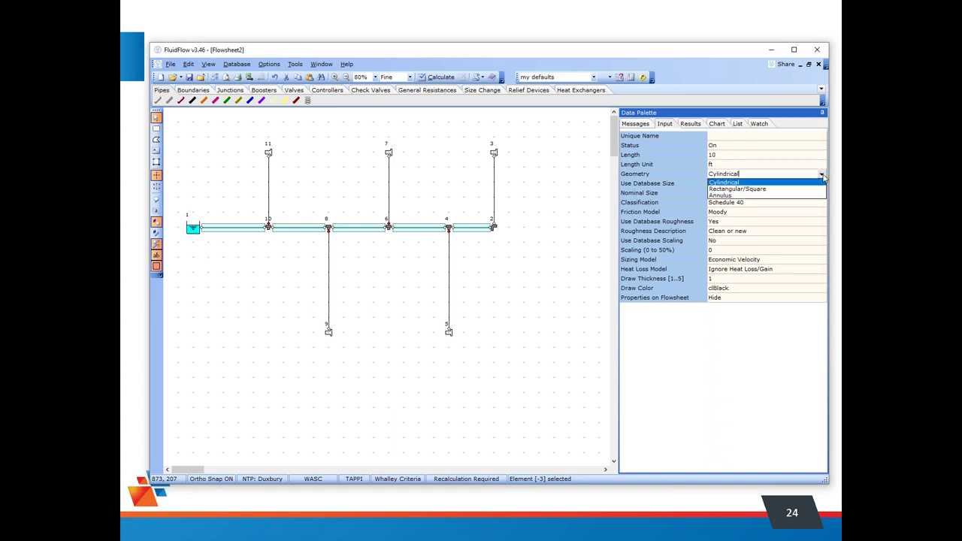
left_click(693, 177)
Move the elbow at the far end of the main and the open end above it one grid space right
left_click_drag(494, 226, 509, 227)
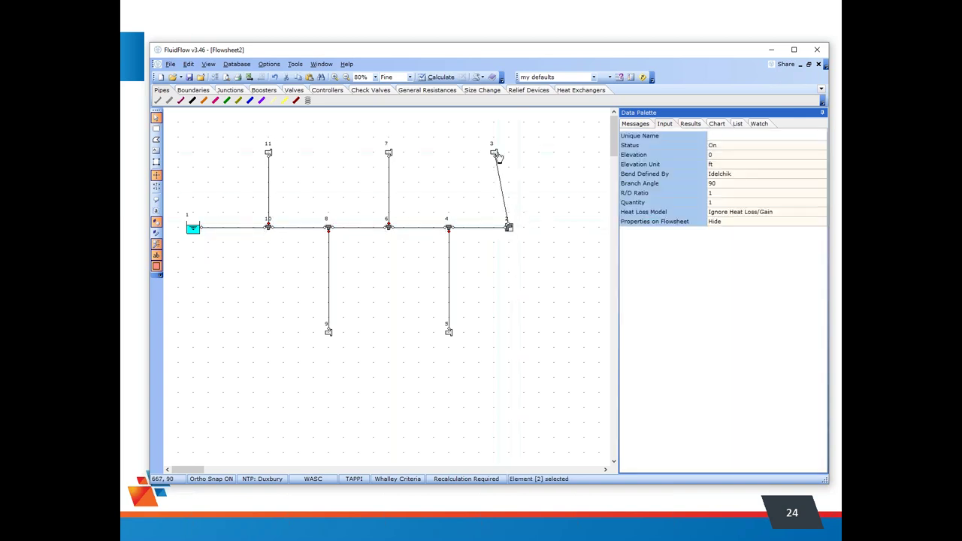
left_click_drag(496, 156, 513, 155)
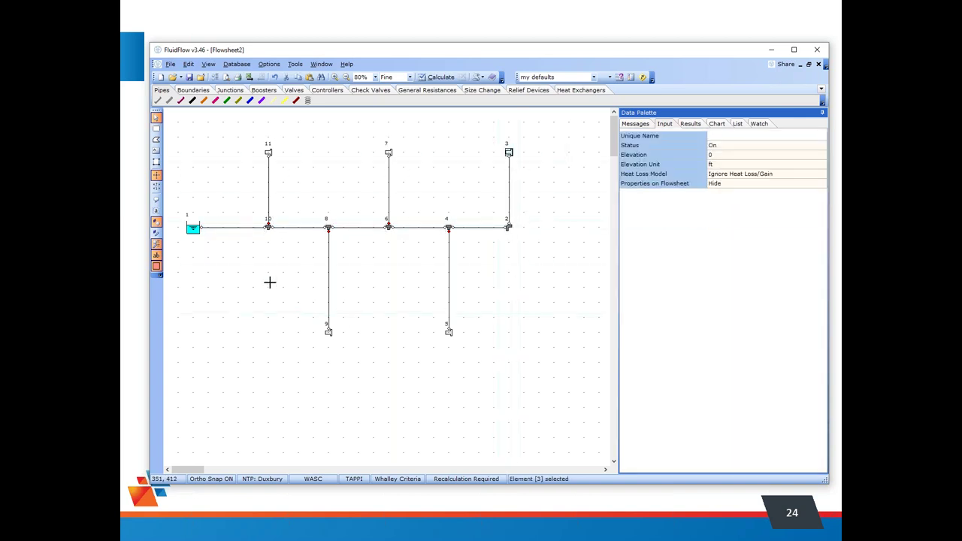
Show the Fluid and Pressure properties of the inlet boundary on the flowsheet
left_click(193, 228)
left_click(740, 240)
double_click(740, 240)
left_click(743, 269)
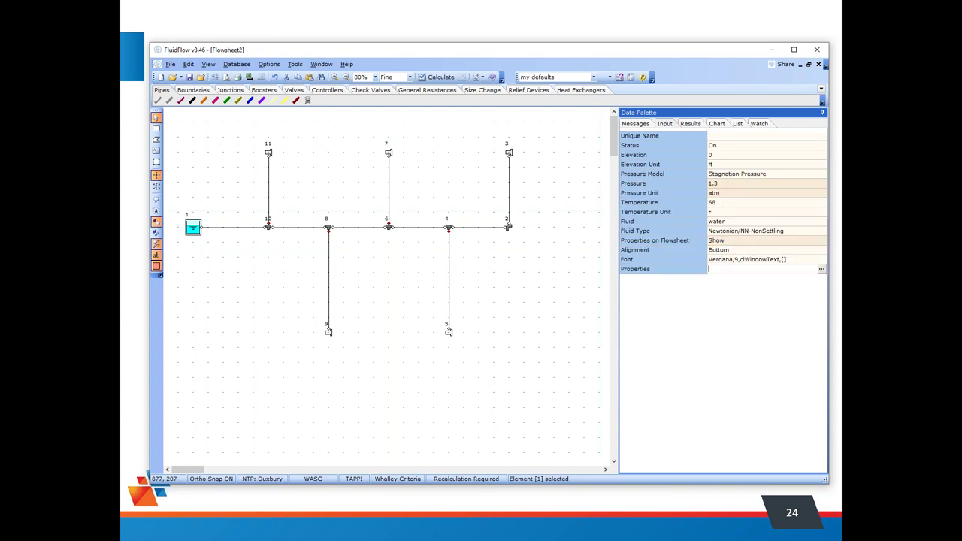
left_click(821, 269)
left_click(386, 251)
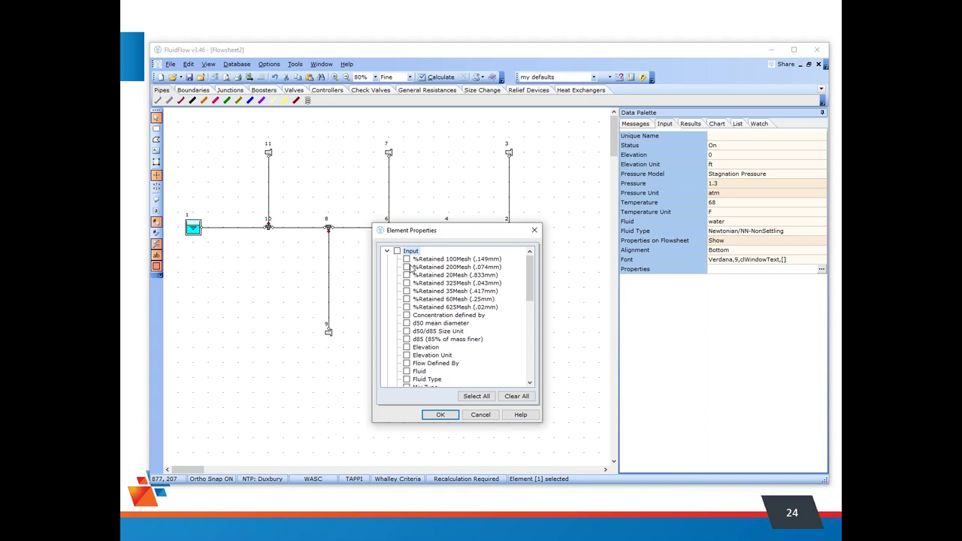
scroll(412, 269, "down", 2)
left_click(407, 323)
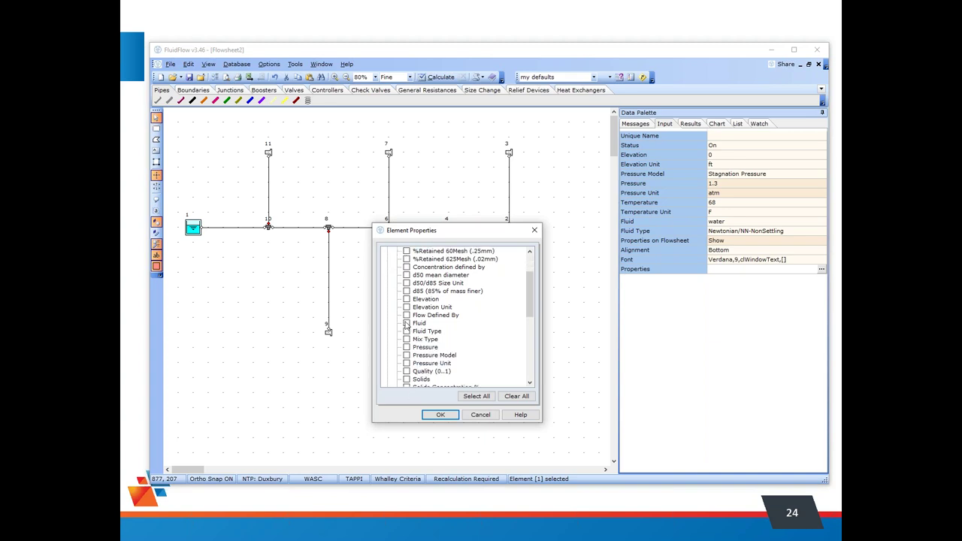
left_click(408, 347)
left_click(440, 414)
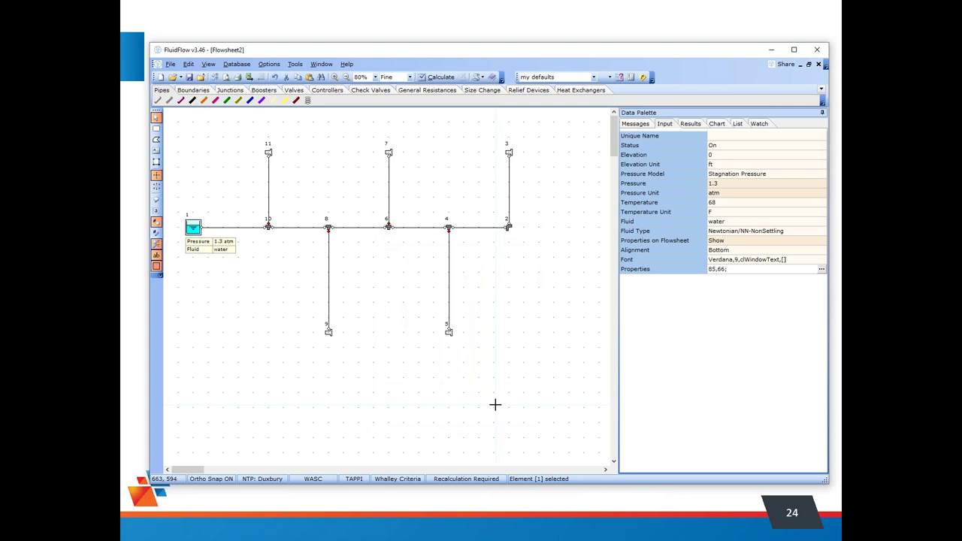
Calculate the network and review the messages and the results for the pipe next to the inlet boundary
left_click(439, 77)
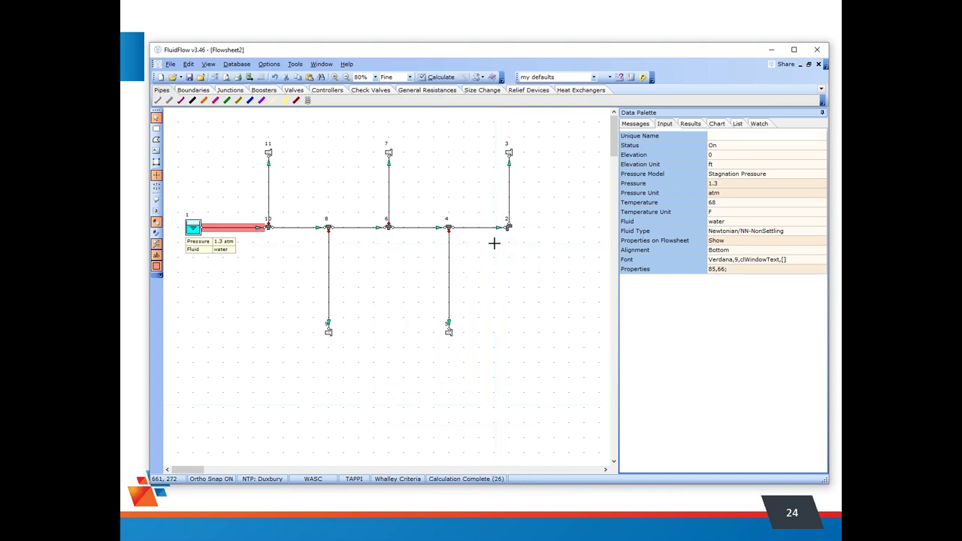
left_click(635, 124)
left_click(653, 139)
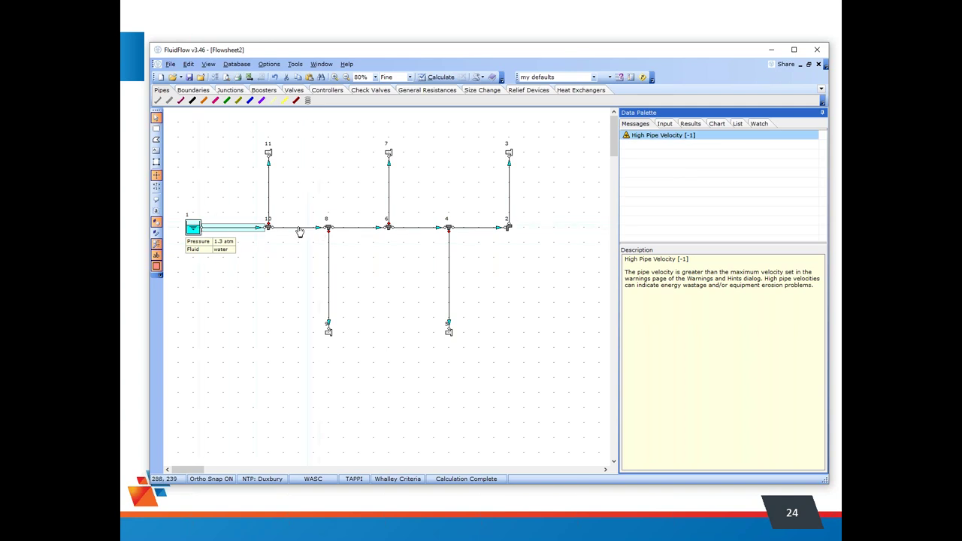
left_click(248, 229)
left_click(676, 135)
left_click(690, 124)
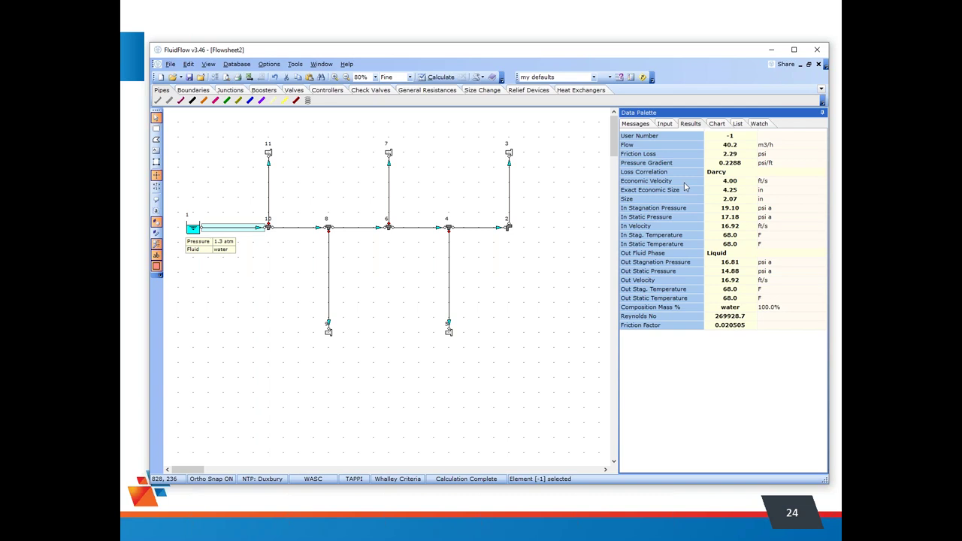
Try the By Velocity sizing model on the pipe next to the inlet boundary and restore Economic Velocity
left_click(664, 124)
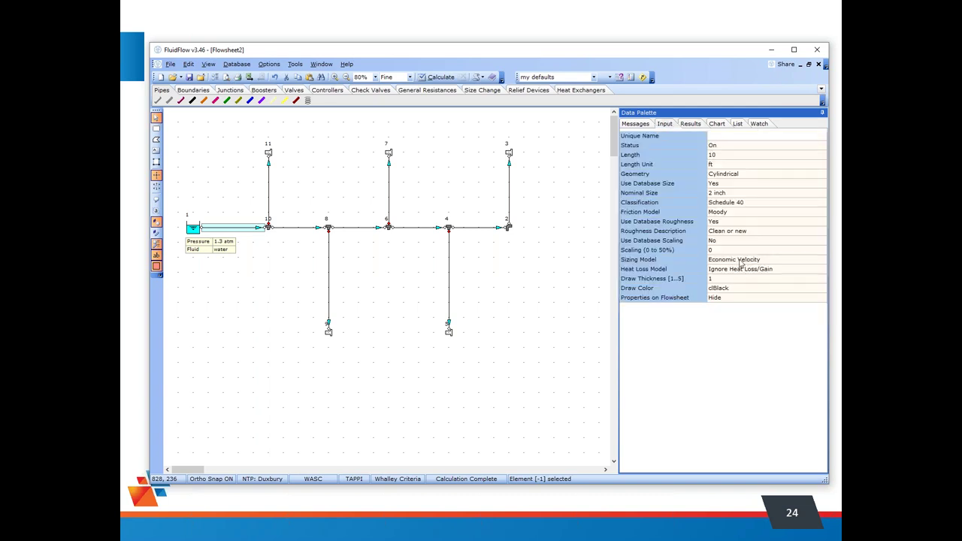
left_click(741, 260)
left_click(821, 260)
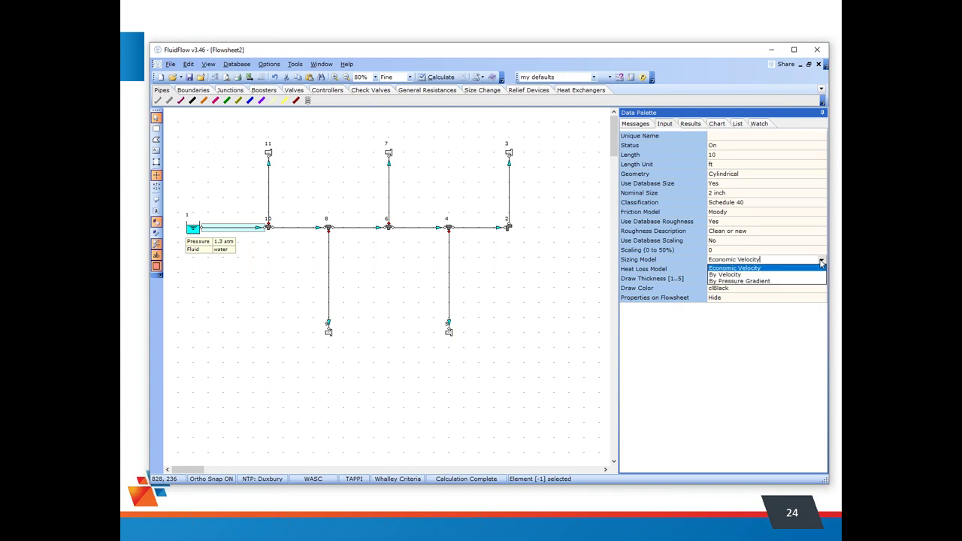
left_click(726, 274)
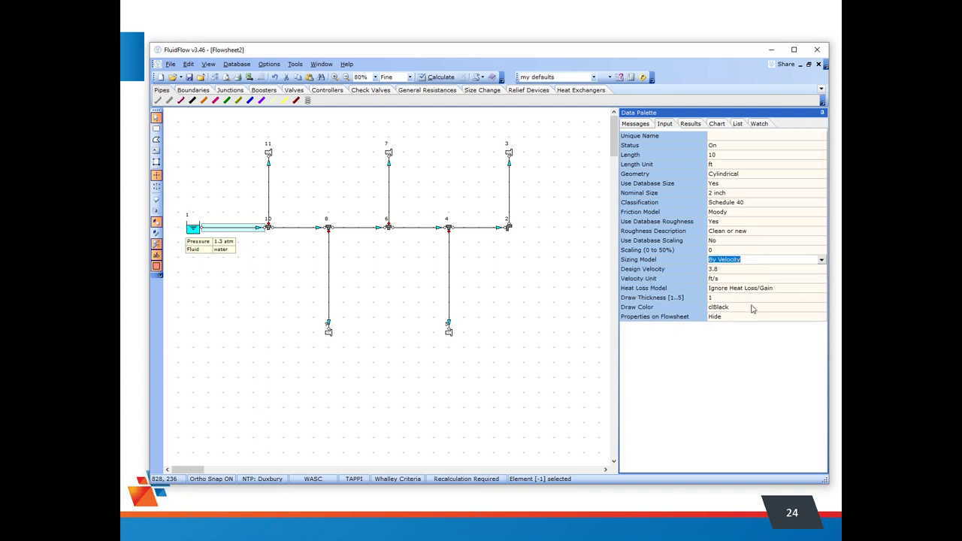
left_click(819, 258)
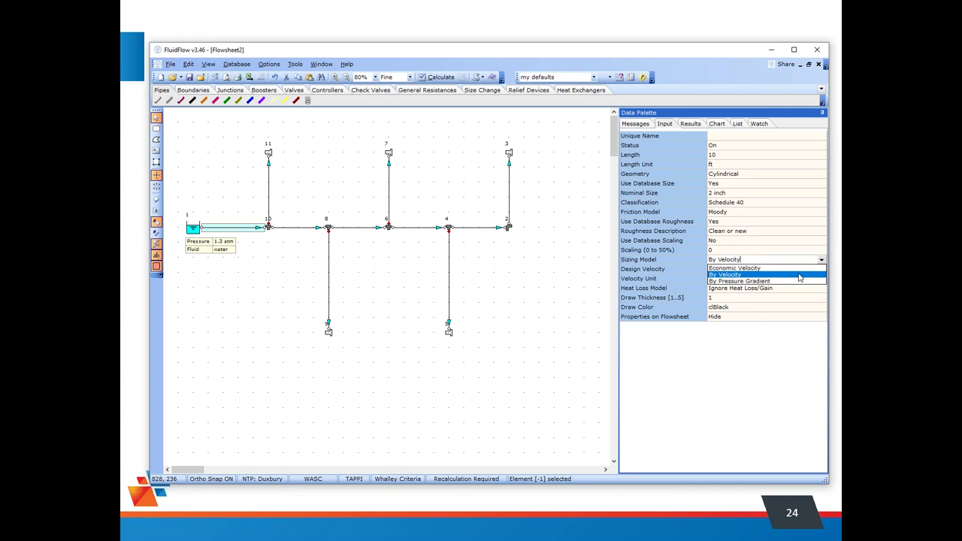
left_click(769, 287)
left_click(821, 259)
left_click(759, 268)
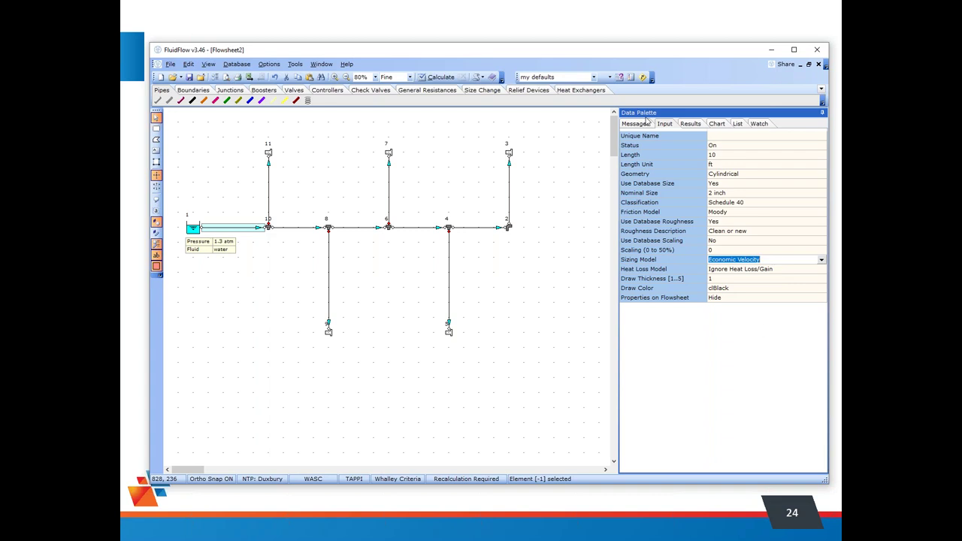
Review the exact economic size calculated for the first main pipe and move the inlet boundary one grid space further left
left_click(690, 123)
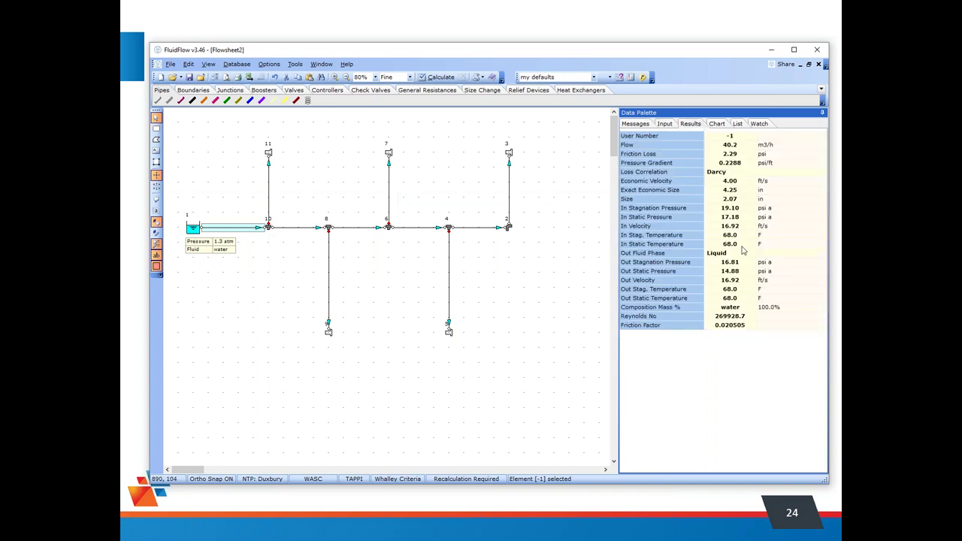
left_click(720, 190)
mouse_move(197, 230)
left_mouse_down()
mouse_move(189, 234)
mouse_move(202, 235)
left_mouse_up()
Set the dimension of the pipe next to the inlet boundary to 4 inch, Schedule 40
left_click(239, 228)
left_click(664, 123)
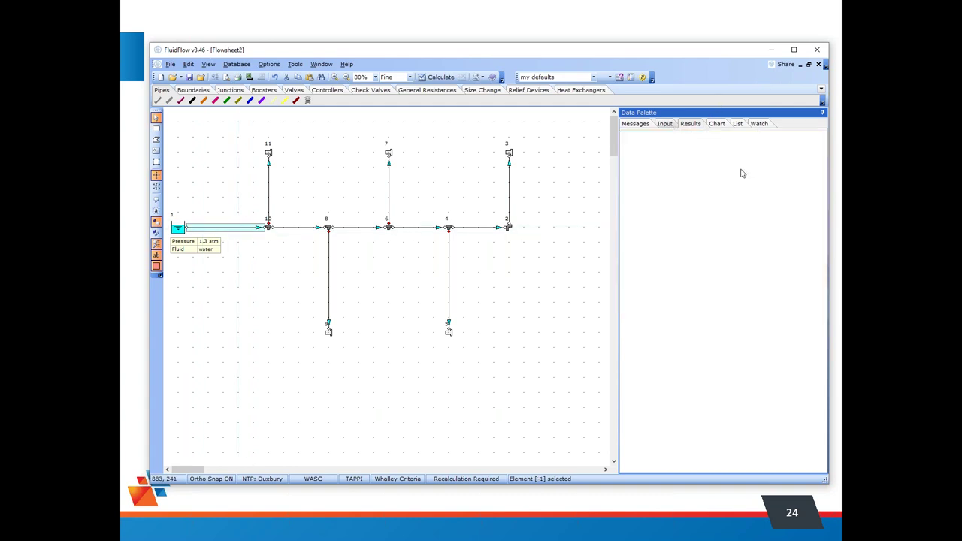
double_click(737, 193)
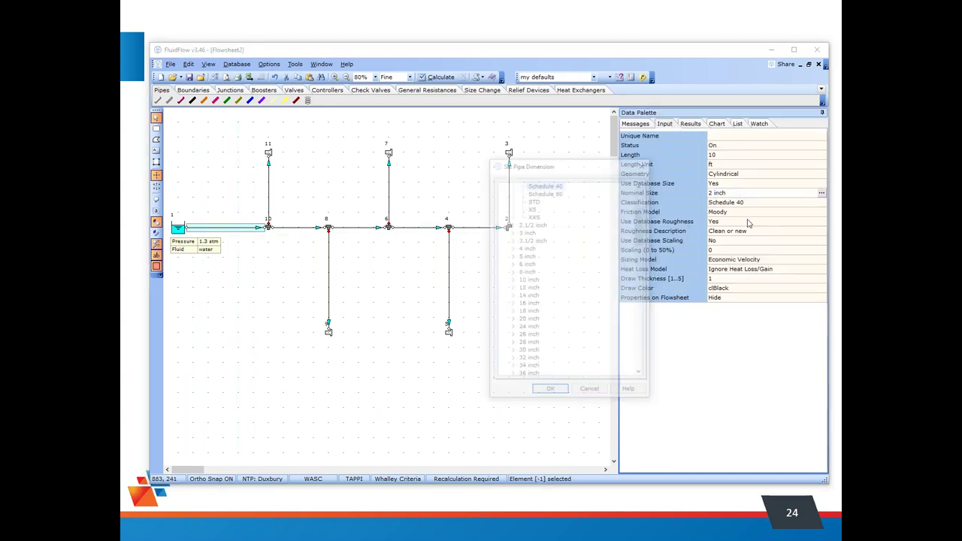
double_click(528, 248)
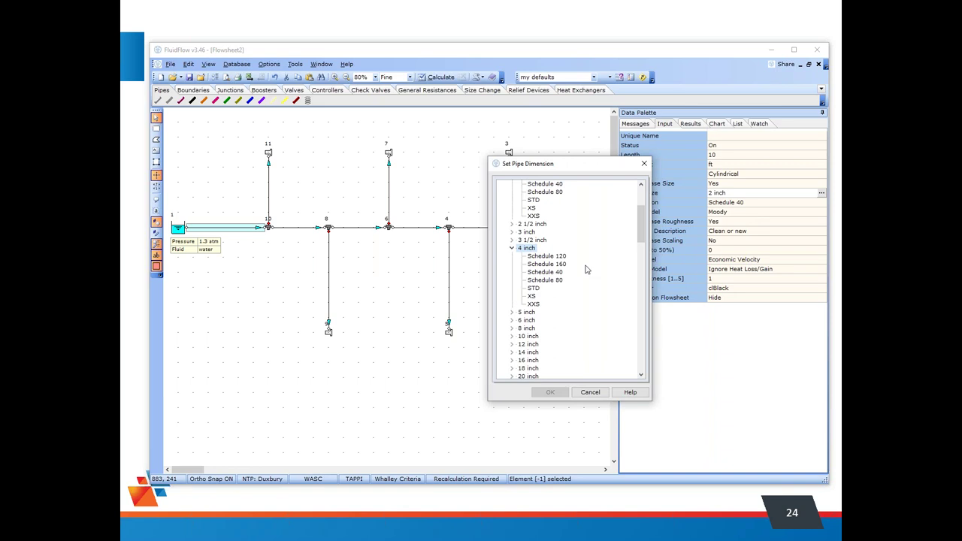
left_click(557, 272)
left_click(550, 392)
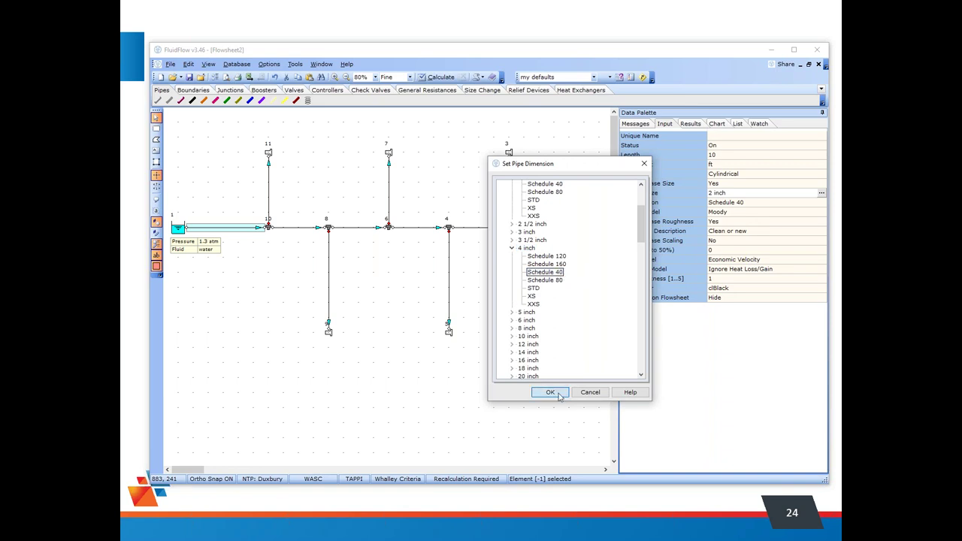
Calculate the network and review the results for the pipe next to the inlet boundary and the following main pipe
left_click(444, 77)
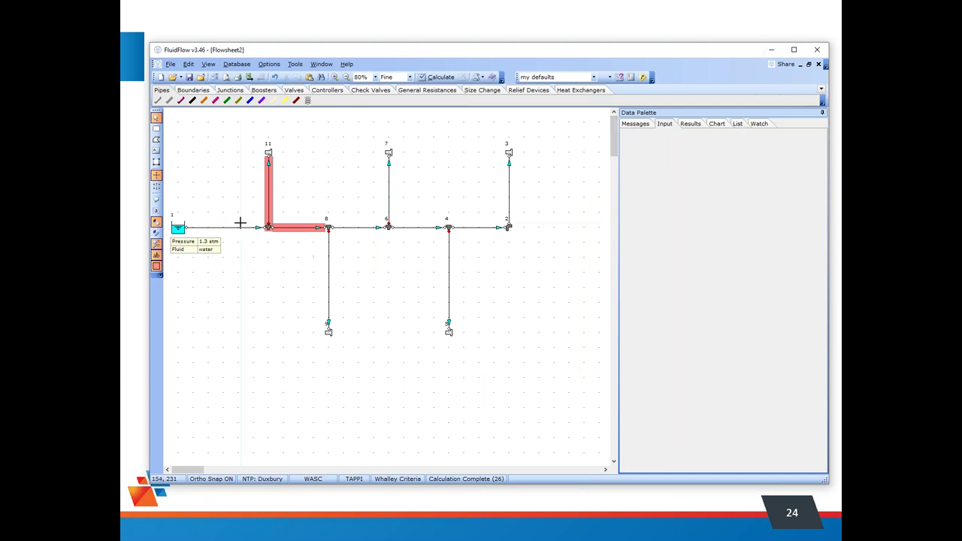
left_click(246, 228)
left_click(696, 127)
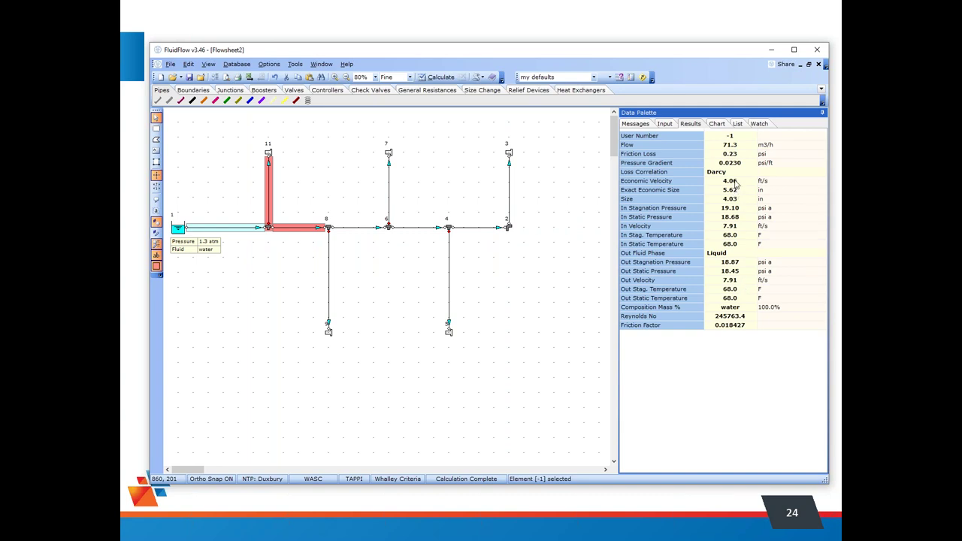
left_click(309, 228)
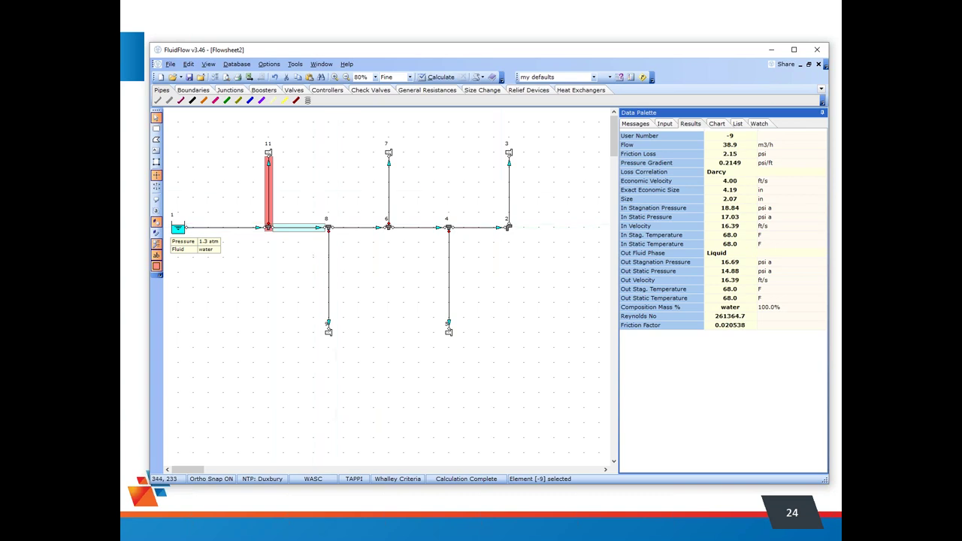
Read the high pipe velocity message for the main pipe between nodes 10 and 8
left_click(666, 125)
left_click(635, 124)
left_click(654, 145)
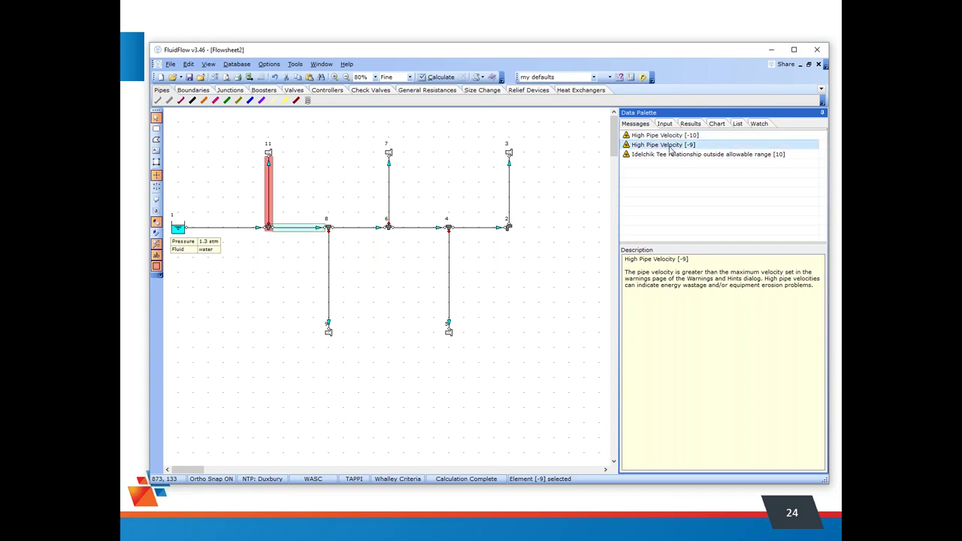
left_click(381, 333)
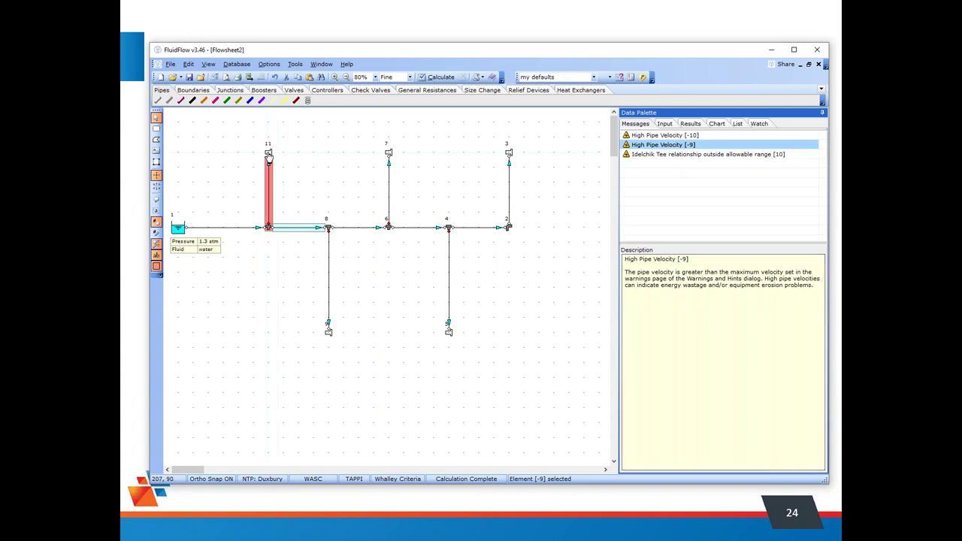
left_click(391, 153)
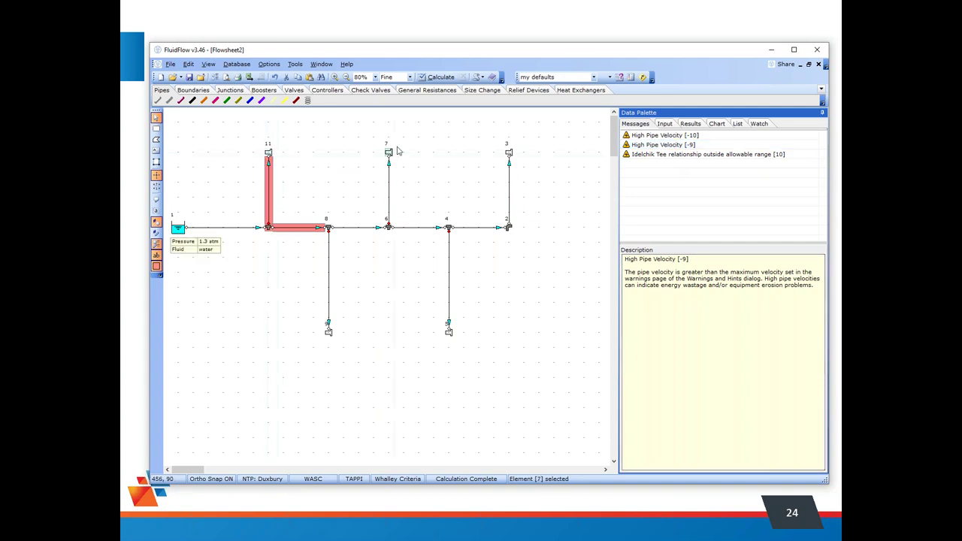
left_click(268, 153)
left_click(392, 156)
left_click(265, 150)
left_click(389, 153)
left_click(328, 329)
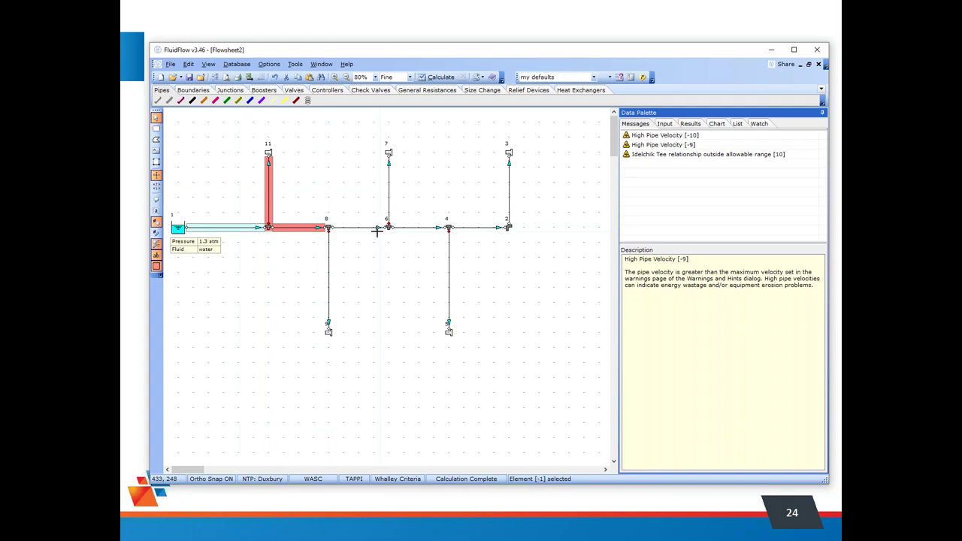
Review the input properties of the main pipe between nodes 10 and 8 and the results of the pipe at the inlet boundary
left_click(304, 228)
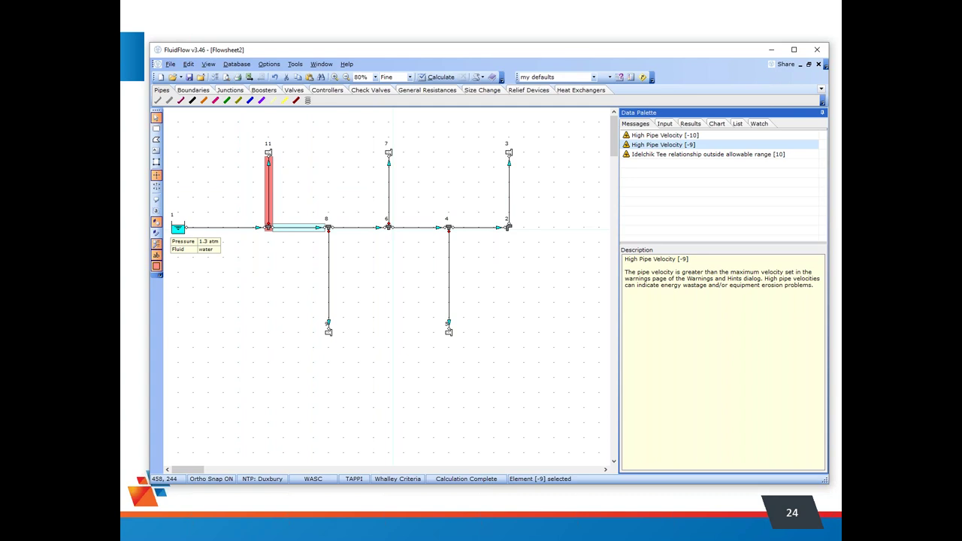
left_click(665, 123)
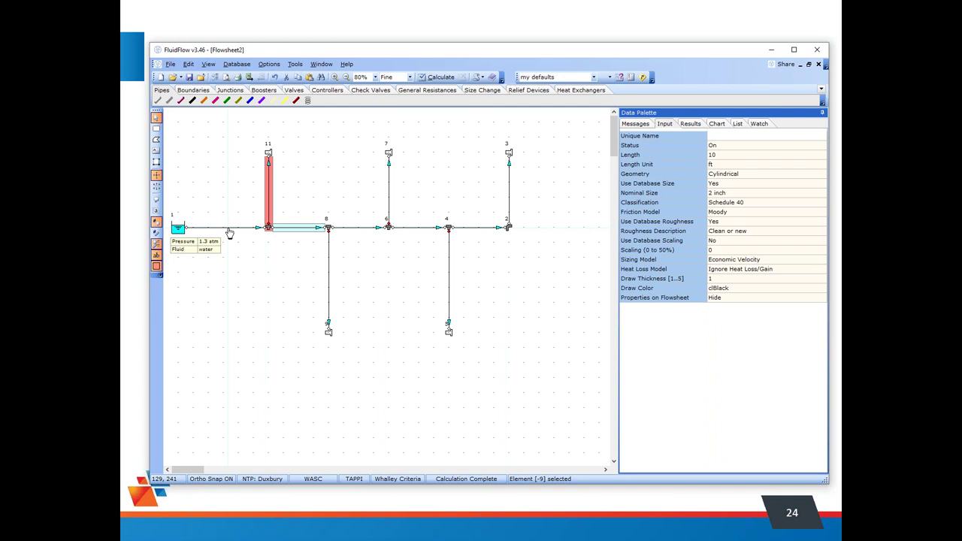
left_click(230, 232)
left_click(690, 123)
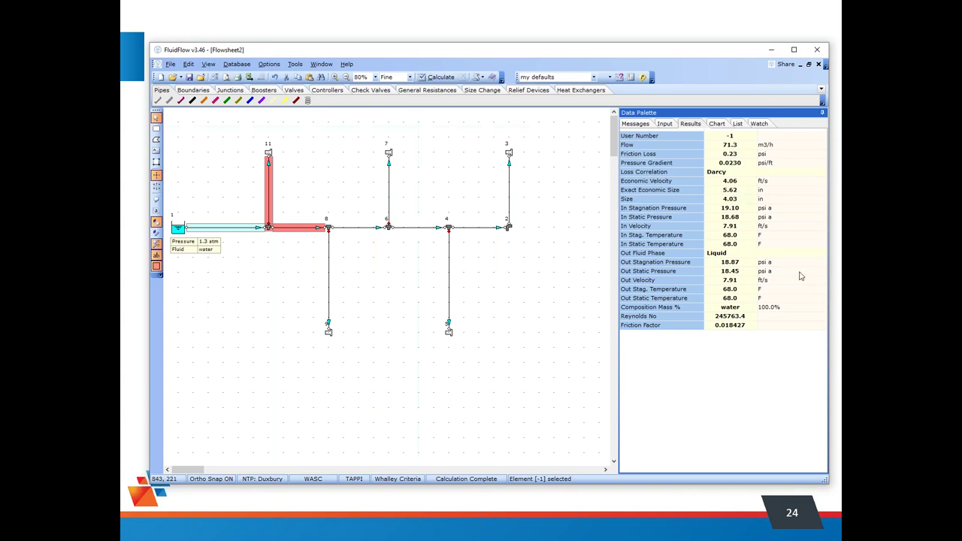
Return to the high pipe velocity messages and check the liquid pipe velocity limits in the Warnings and Hints settings without changing them
left_click(641, 125)
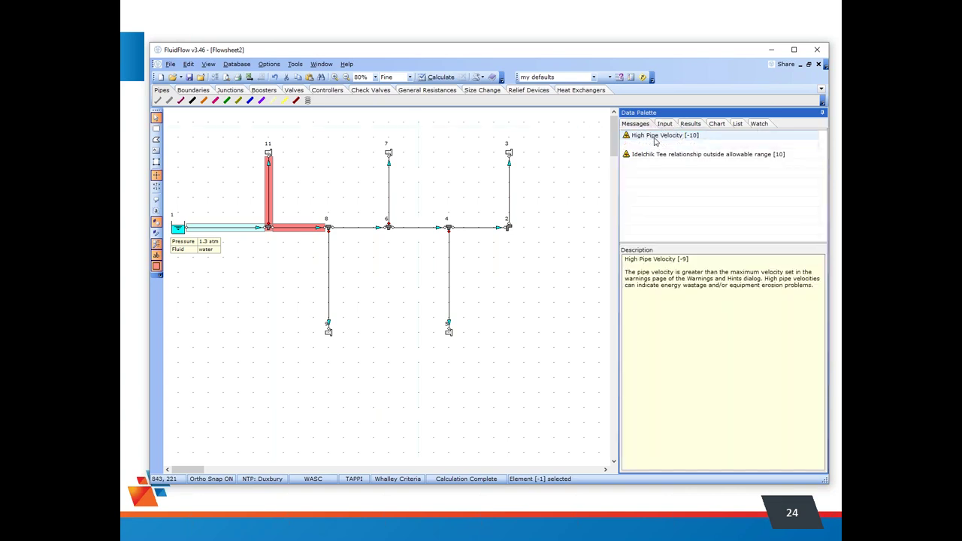
left_click(268, 65)
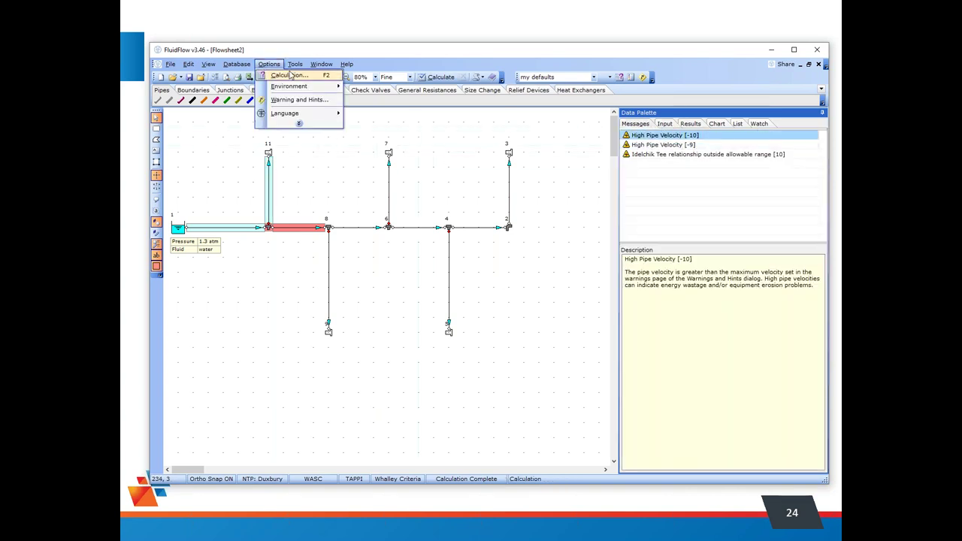
left_click(281, 100)
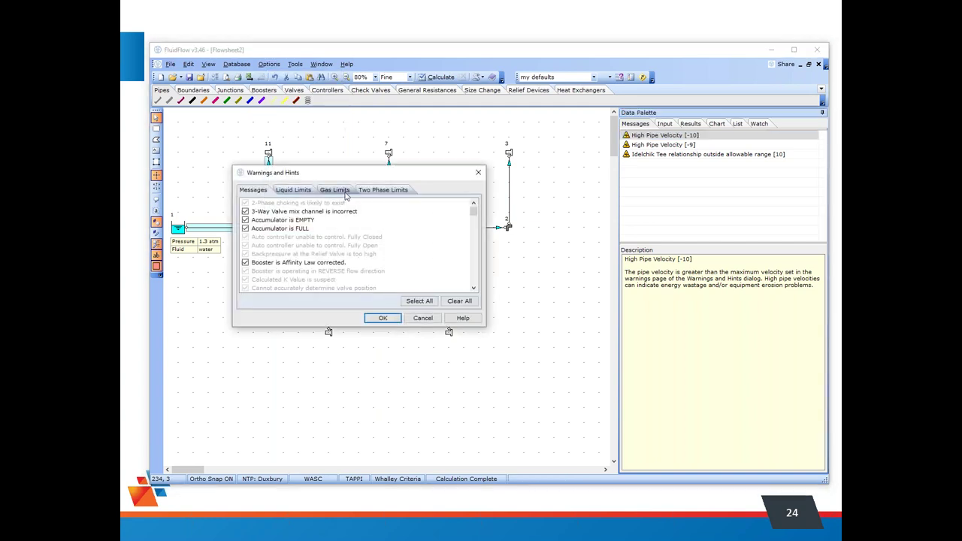
left_click(305, 191)
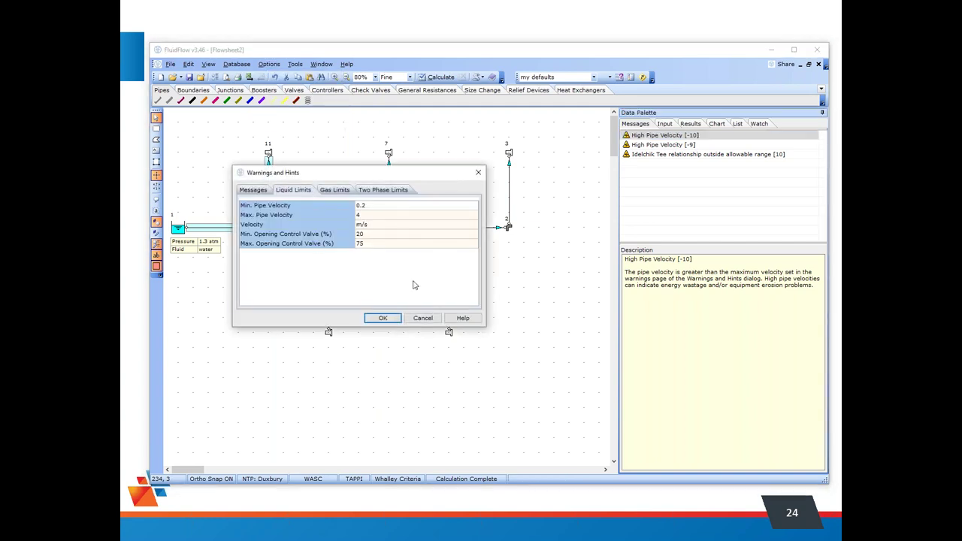
left_click(381, 217)
left_click(378, 228)
key("Tab")
key("Tab")
left_click(422, 318)
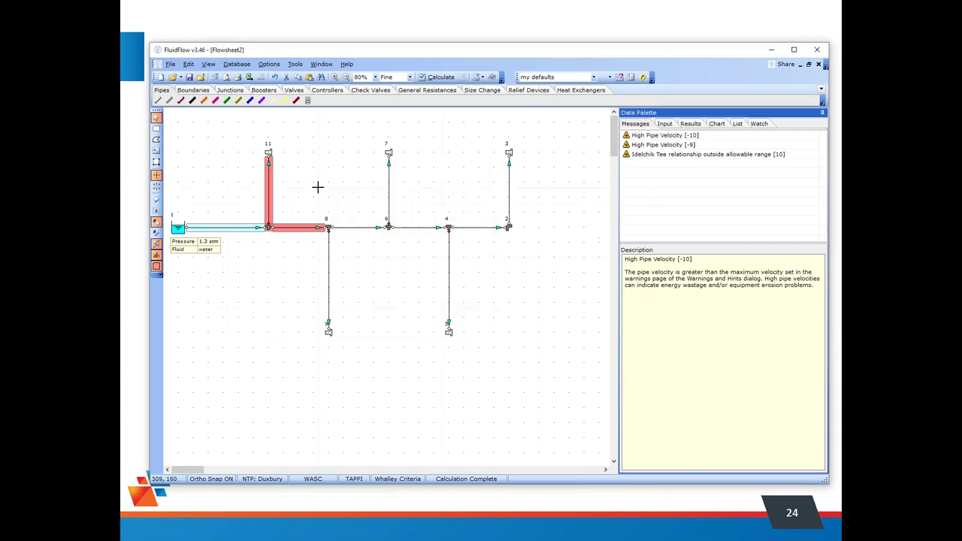
left_click(269, 65)
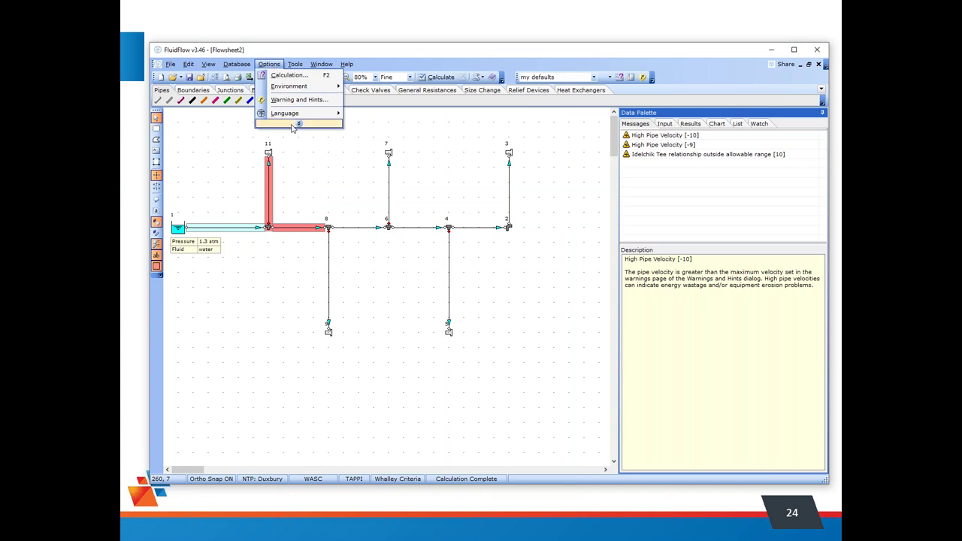
mouse_move(318, 64)
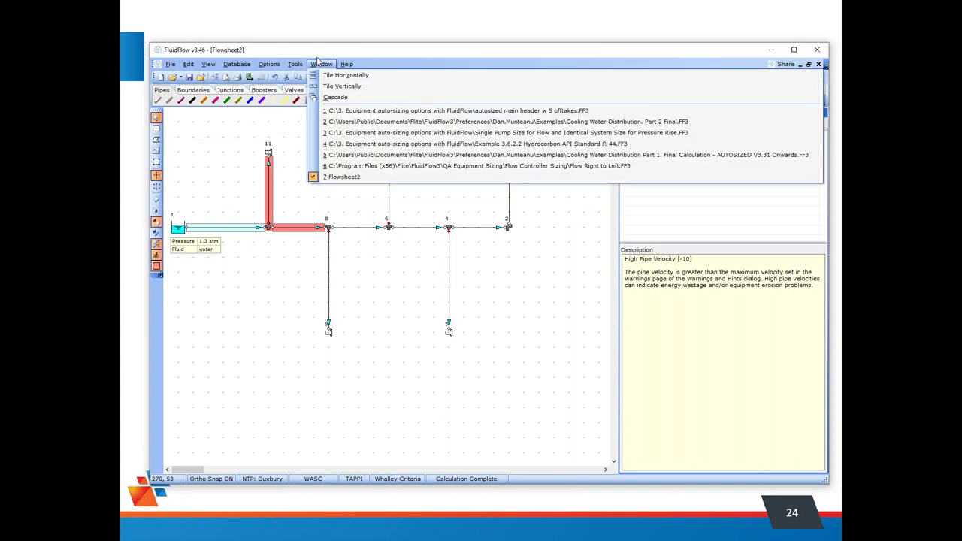
left_click(293, 228)
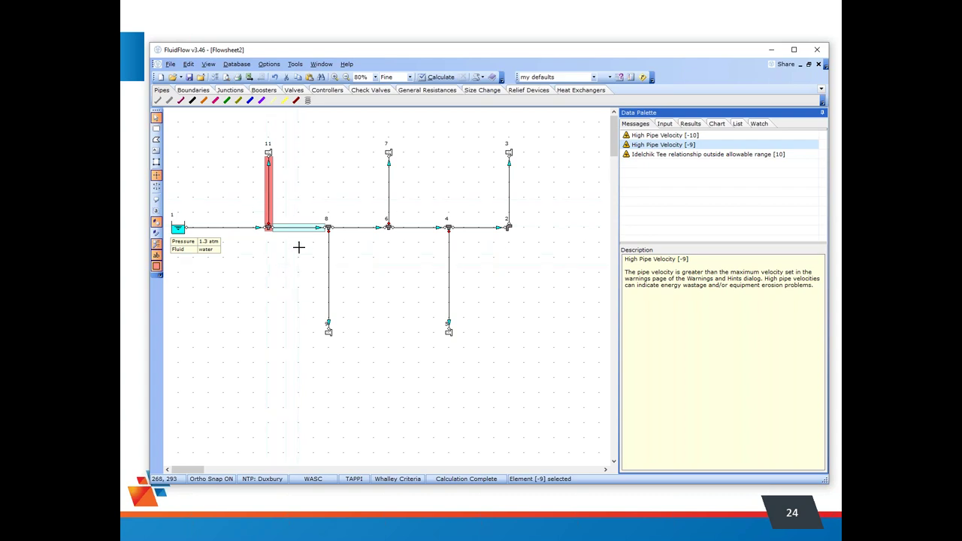
left_click(249, 229)
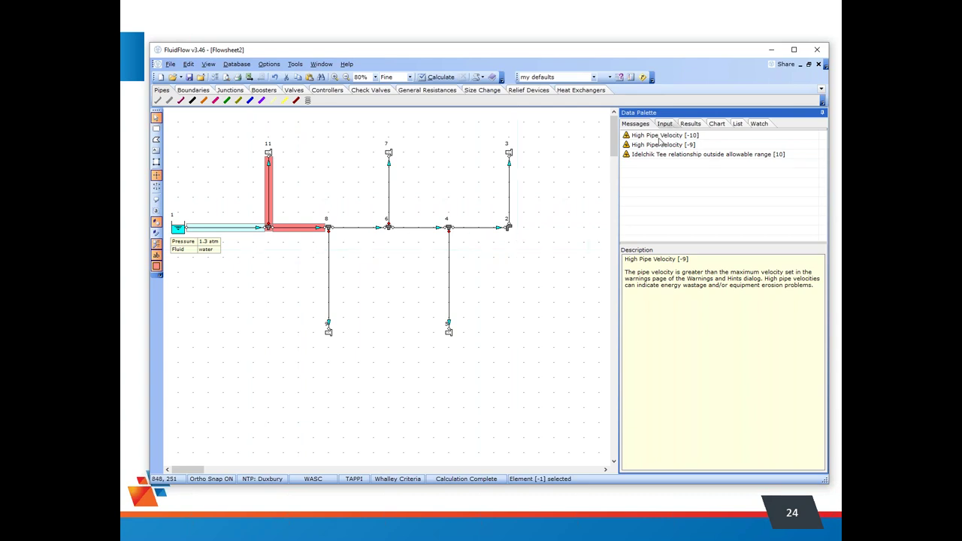
Review the inlet boundary's input properties and change it to a Known or Assigned Flow component
left_click(178, 228)
left_click(664, 123)
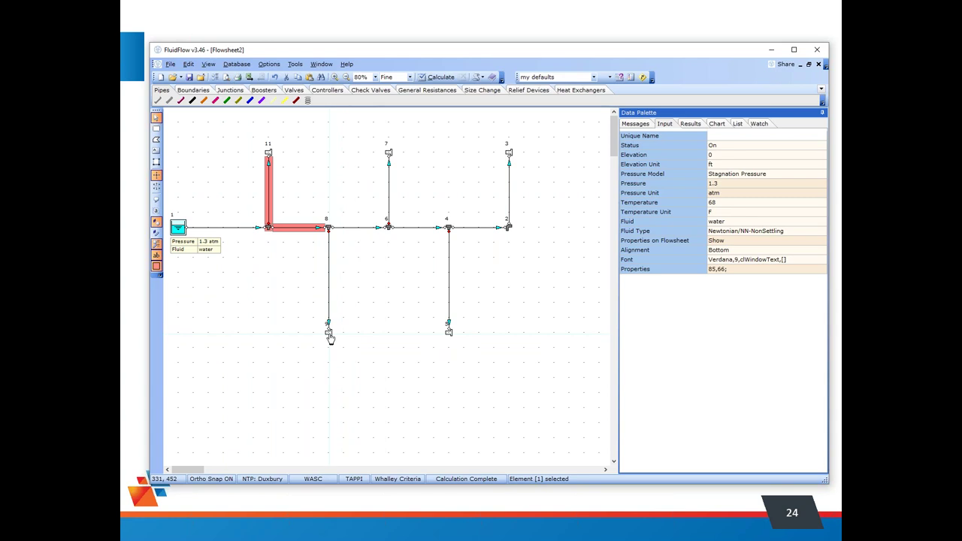
left_click(286, 308)
right_click(182, 231)
left_click(229, 236)
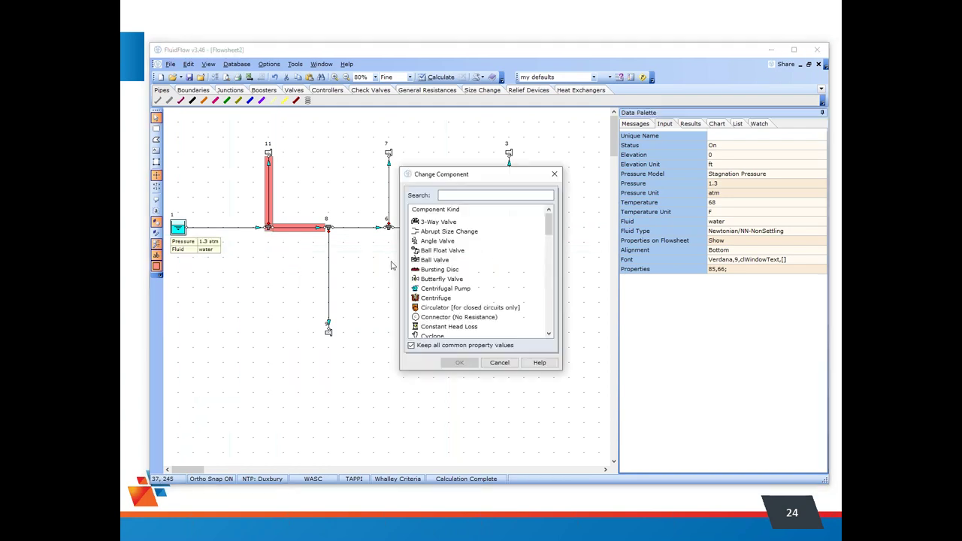
type("kn")
left_click(455, 231)
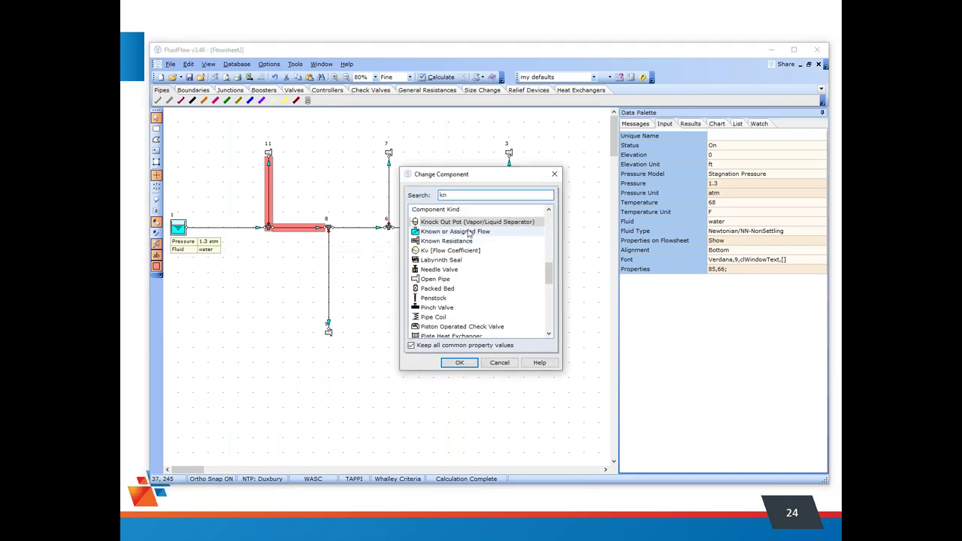
left_click(459, 363)
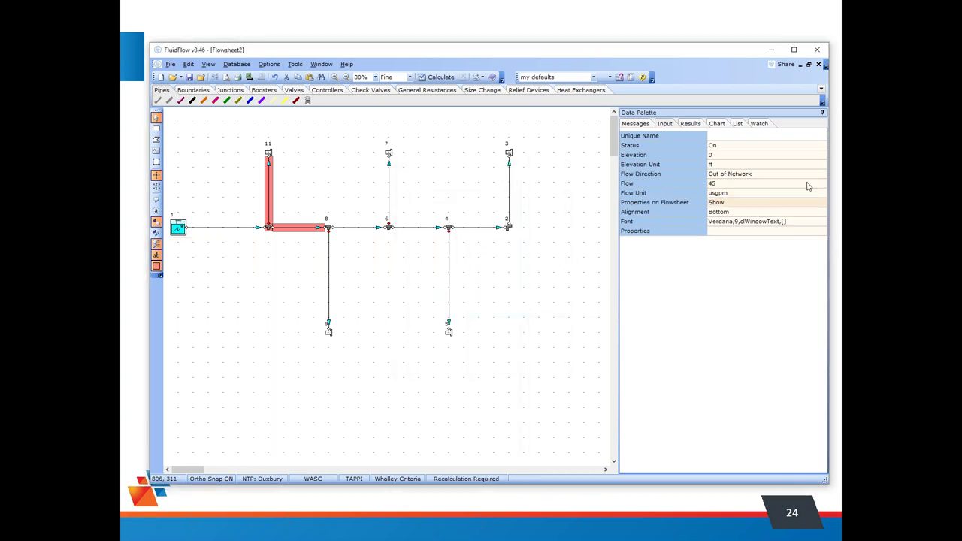
Set the inlet boundary's flow to 50 m3/h
left_click(719, 185)
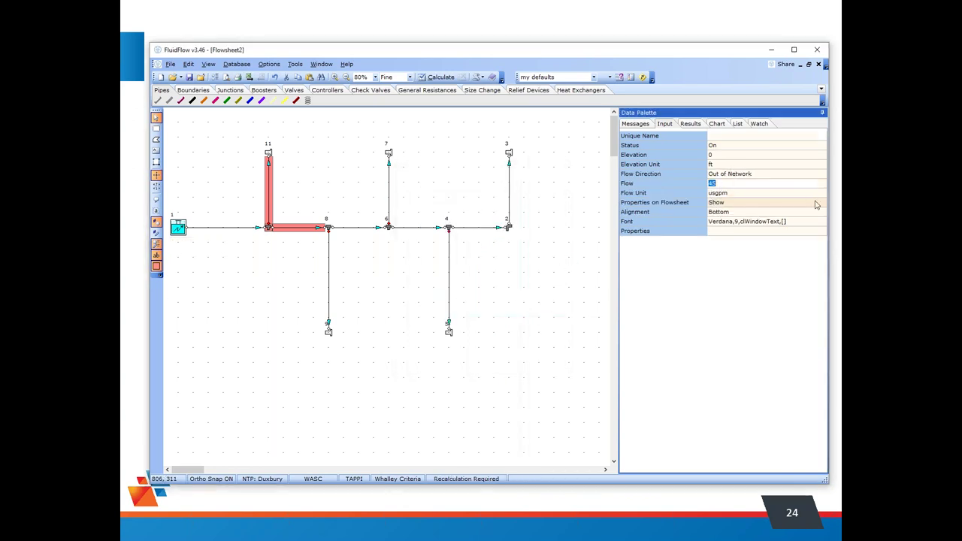
type("50")
key("Tab")
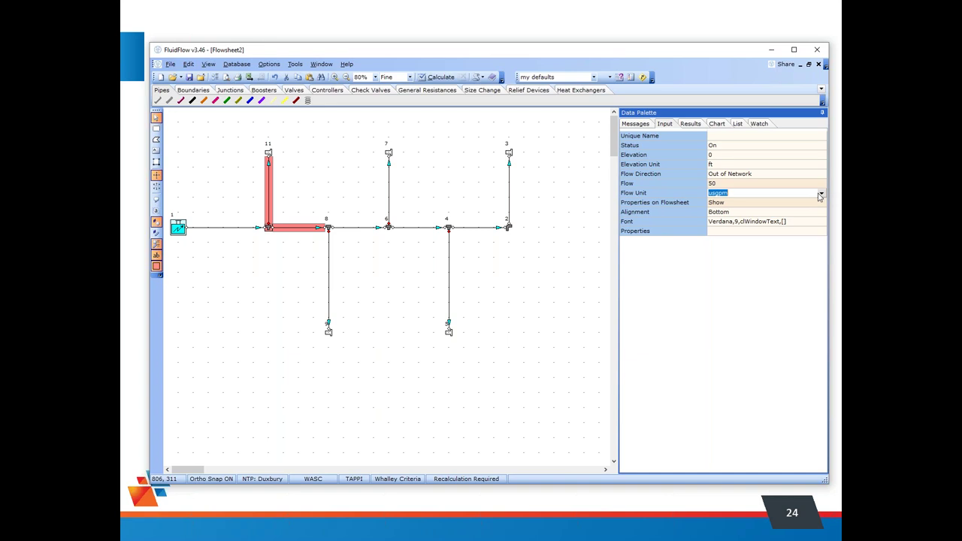
left_click(819, 195)
mouse_move(821, 242)
left_mouse_down()
mouse_move(828, 206)
mouse_move(824, 228)
left_mouse_up()
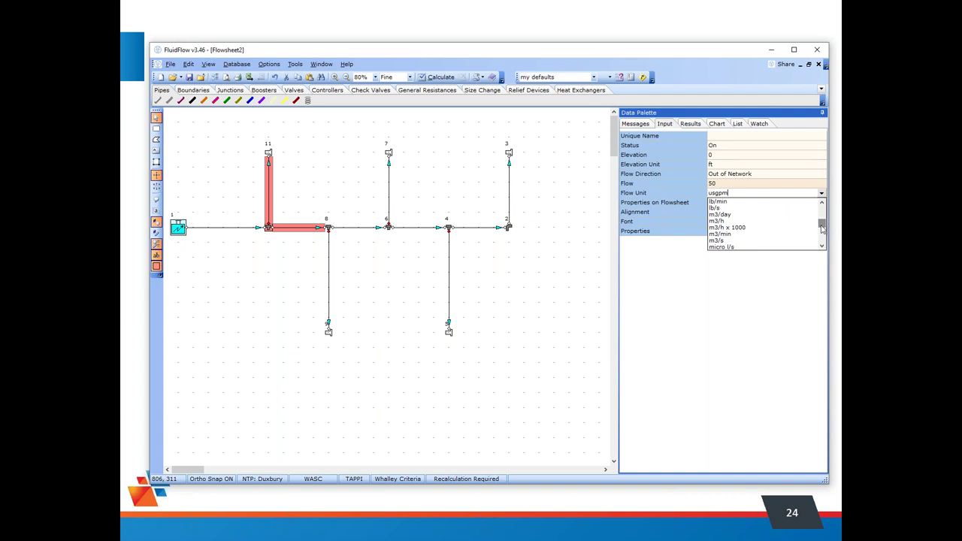
left_click(720, 224)
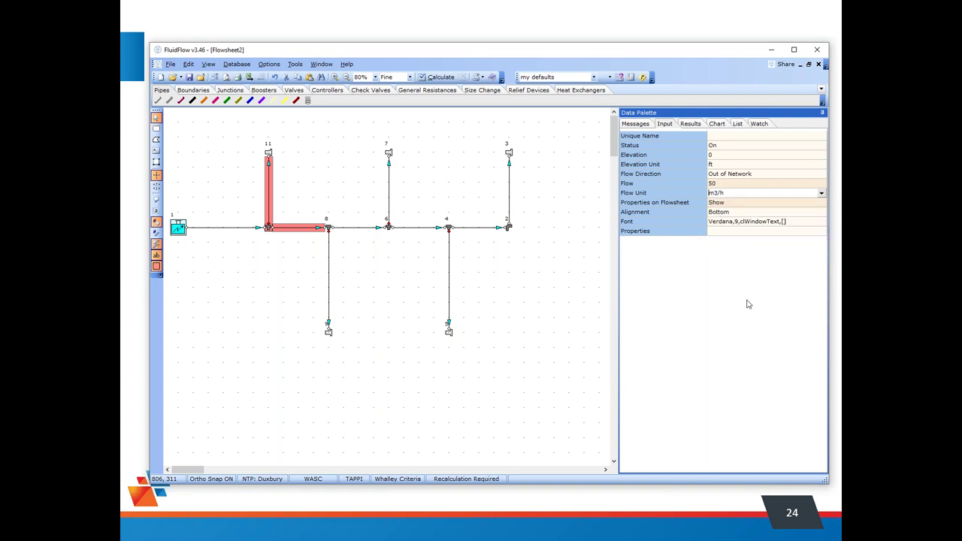
Set the inlet boundary's flow direction to Into Network and calculate the network
left_click(436, 77)
left_click(738, 174)
double_click(740, 174)
left_click(435, 77)
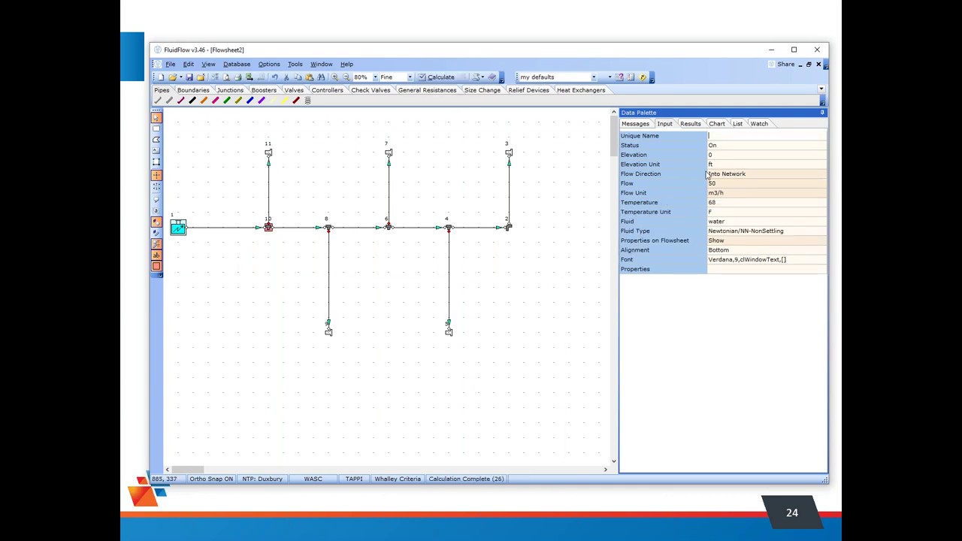
Change all five open pipe outlets at the branch ends to Known or Assigned Flow components together
left_click(269, 153)
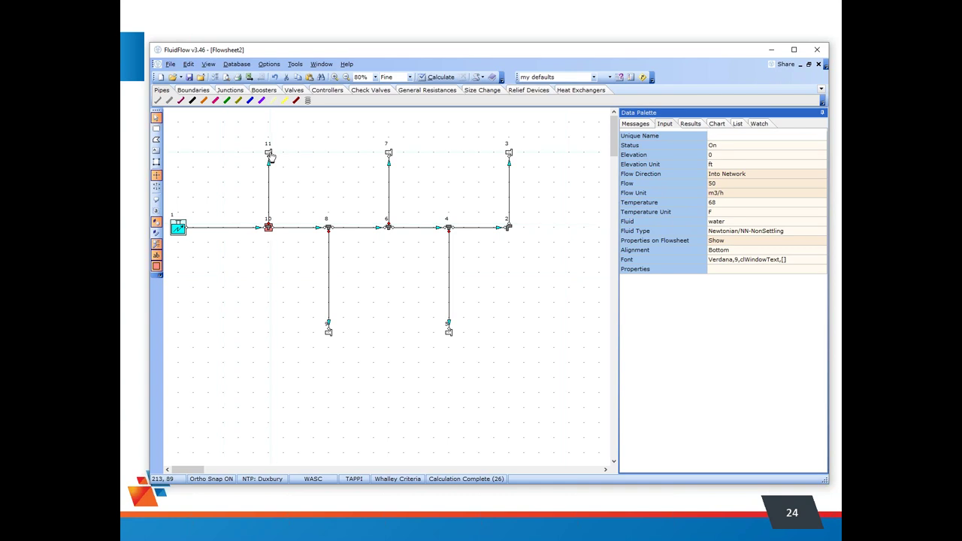
left_click(328, 334)
left_click(389, 154)
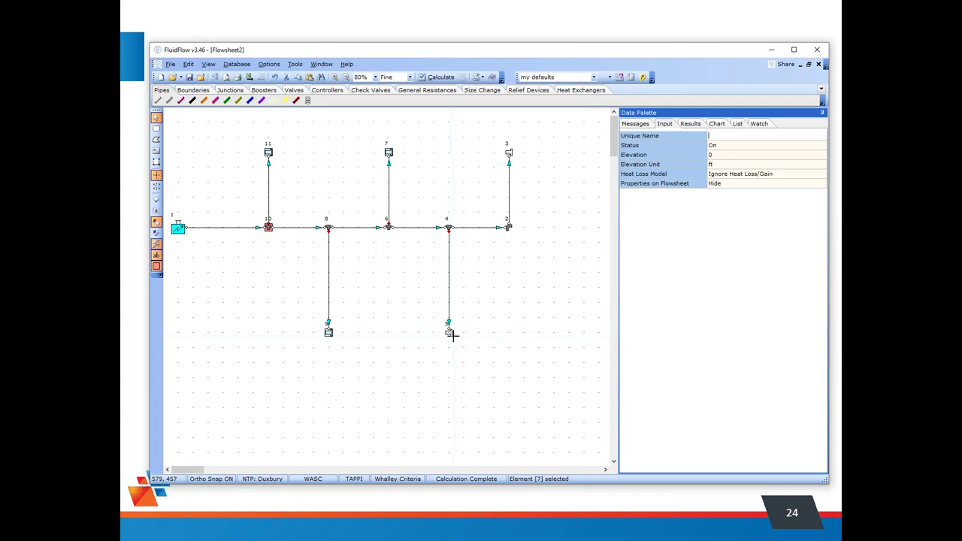
left_click(522, 157)
left_click(511, 156)
right_click(388, 153)
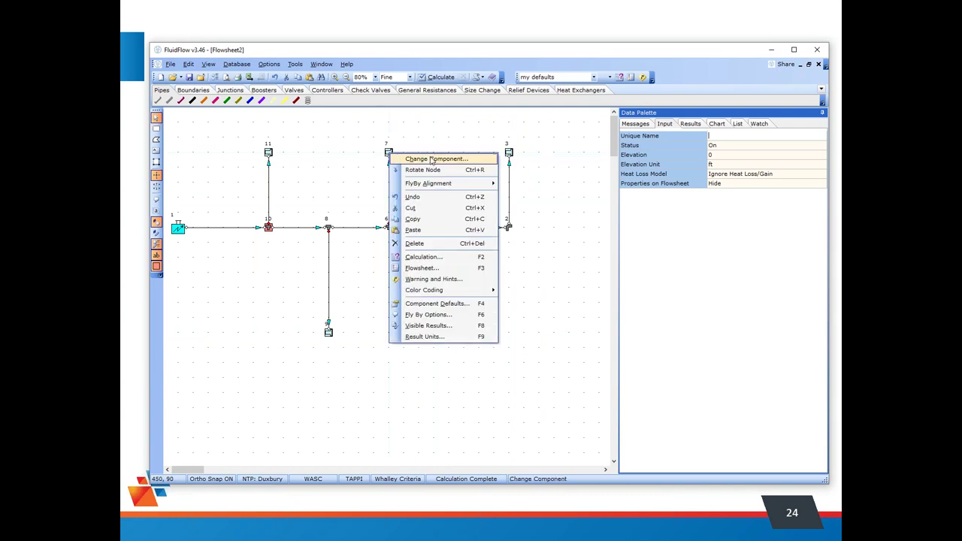
left_click(428, 160)
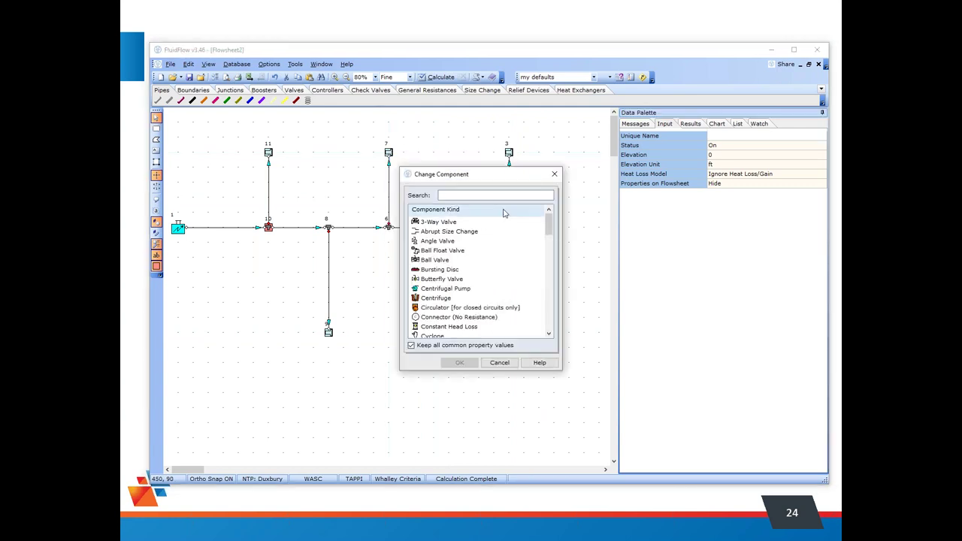
type("kn")
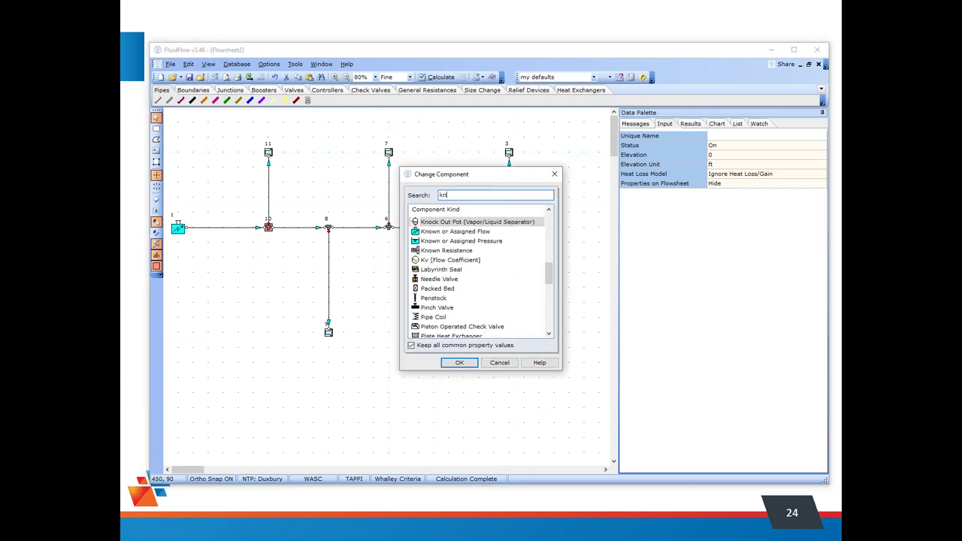
left_click(477, 232)
left_click(468, 367)
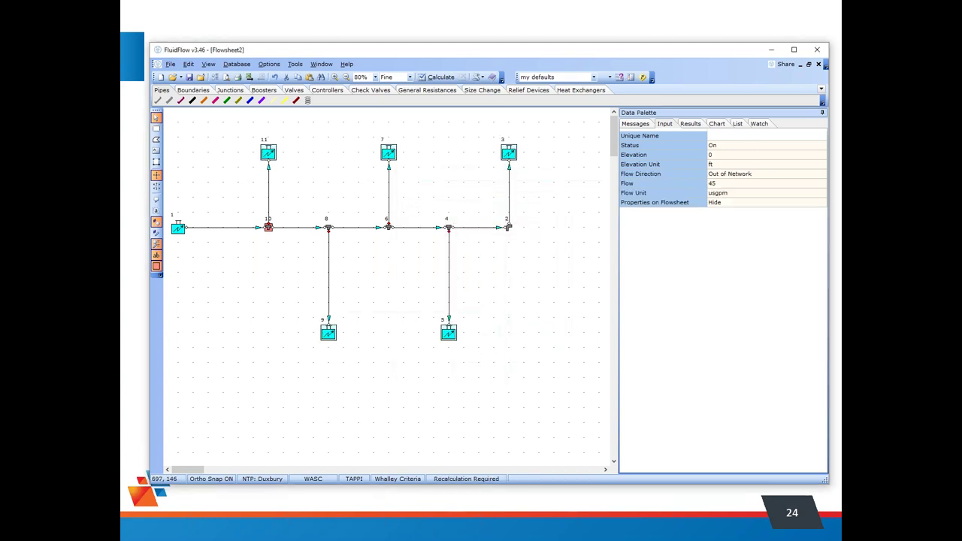
Set the flow of the five selected outlets to 10 m3/h out of the network
left_click(725, 183)
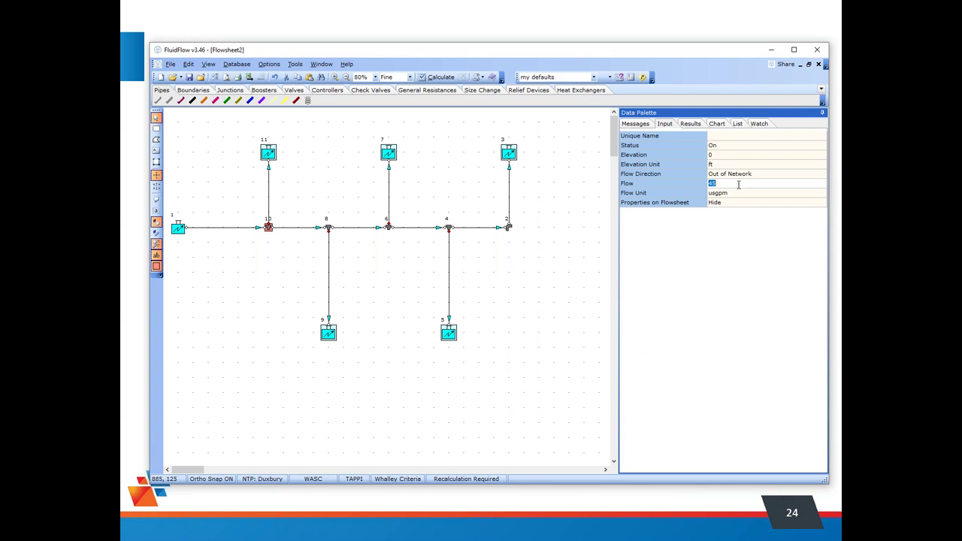
type("10")
left_click(755, 195)
left_click(819, 194)
left_click_drag(822, 241, 822, 227)
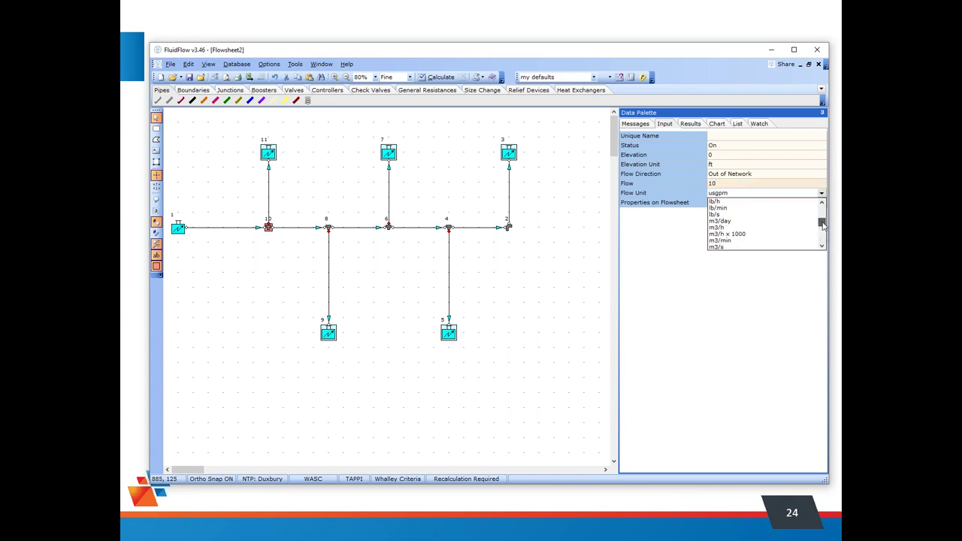
left_click(721, 215)
Calculate the network with all boundaries as assigned flows and read the calculation message's description
left_click(431, 78)
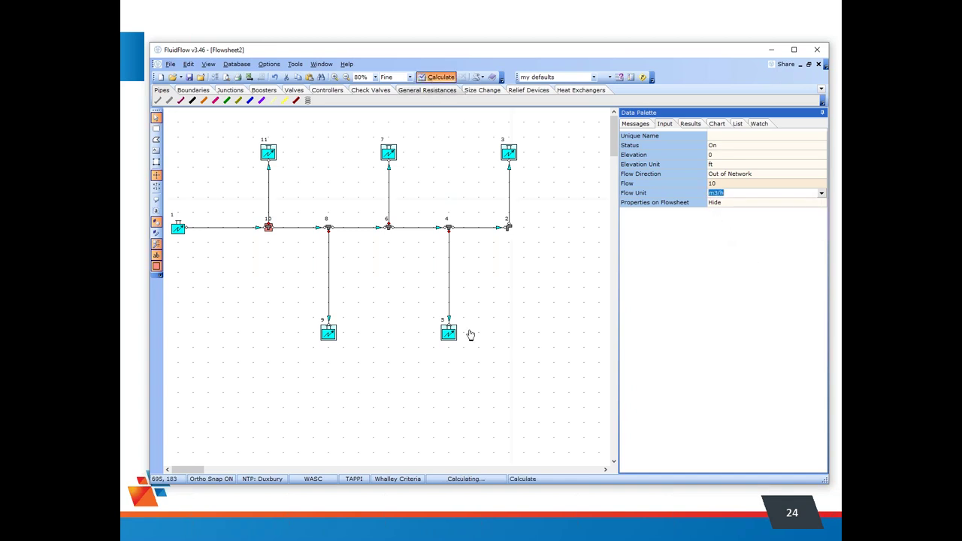
left_click(635, 123)
left_click(672, 140)
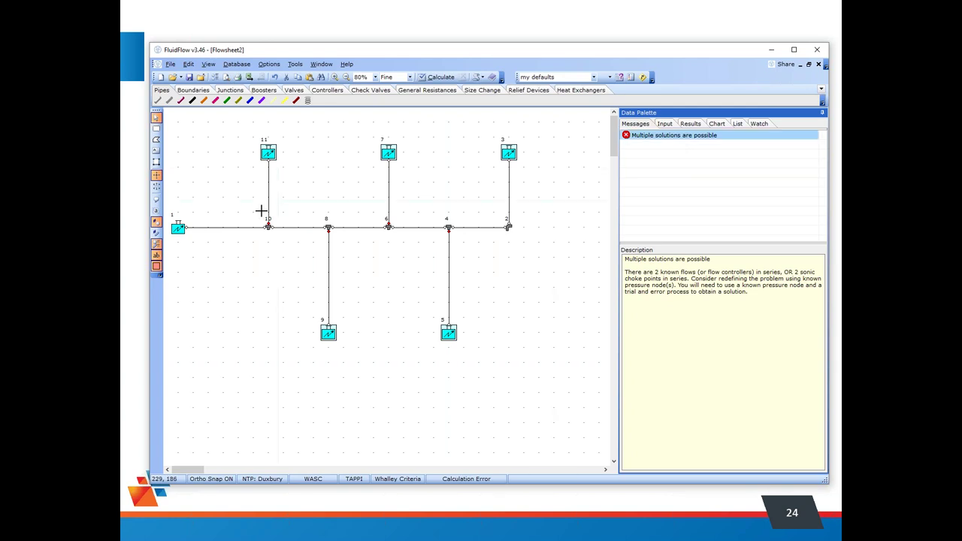
Select all five branch outlets and change them together from assigned flow to pressure boundary components
left_click(178, 227)
left_click(268, 156)
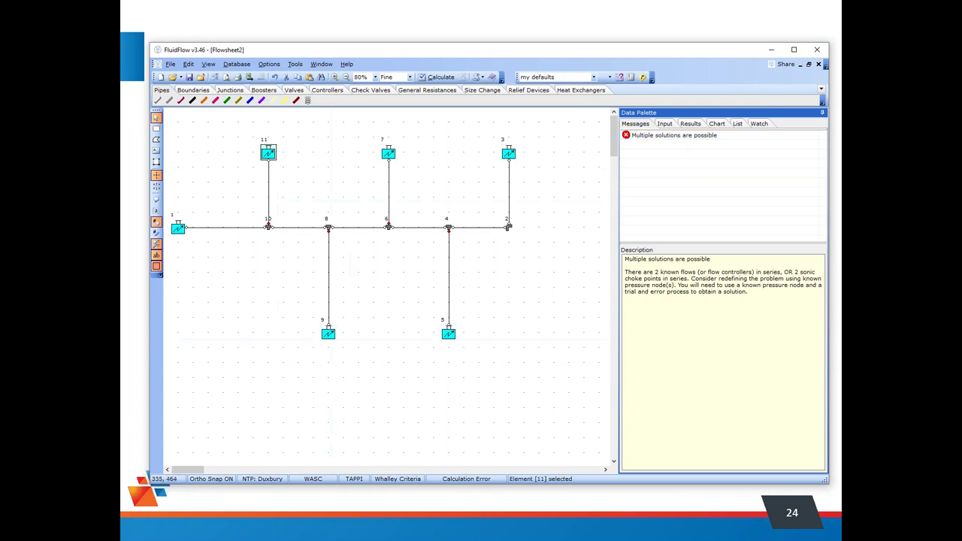
left_click(510, 155)
right_click(509, 155)
left_click(541, 161)
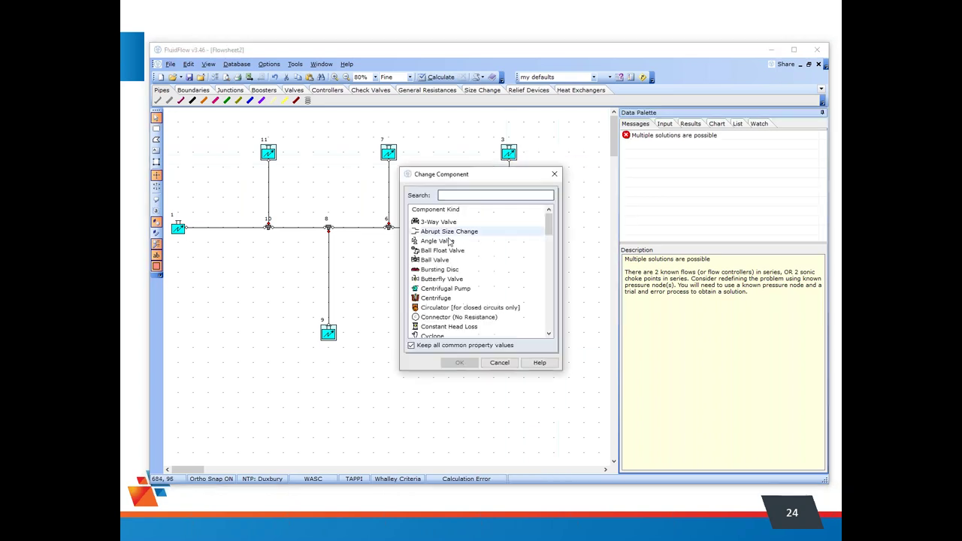
scroll(454, 293, "down", 5)
left_click(458, 289)
left_click(459, 363)
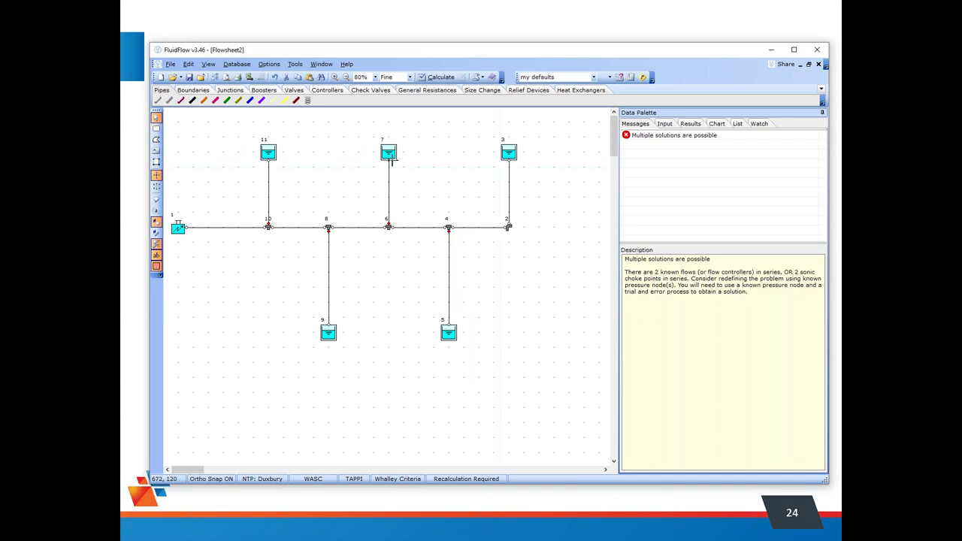
Set the stagnation pressure of the five outlets to 1.1 atm and calculate the network
left_click(664, 123)
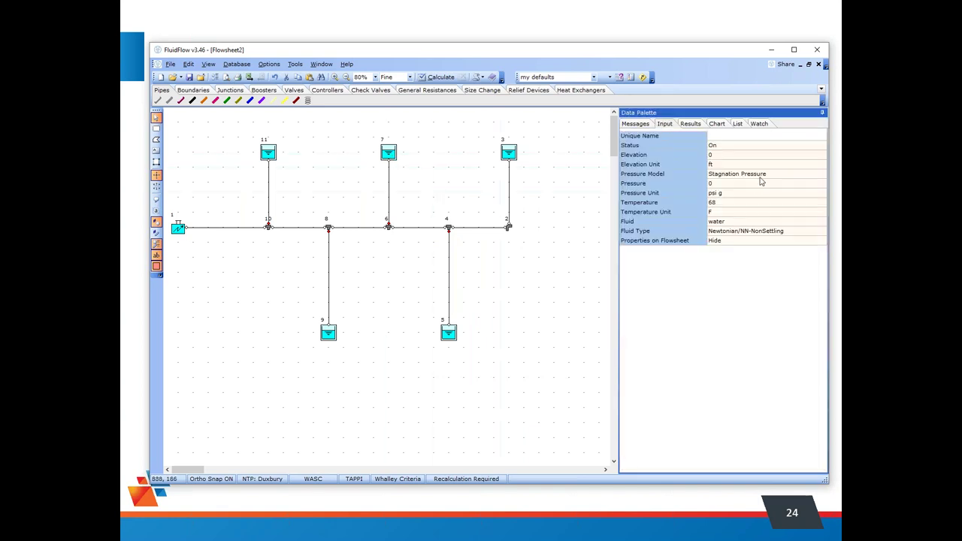
left_click(727, 193)
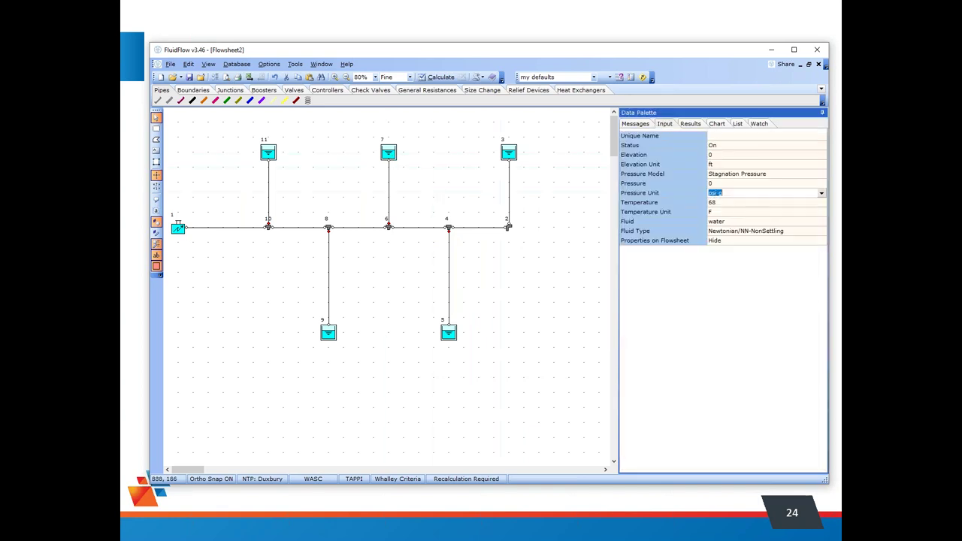
left_click(821, 193)
left_click_drag(822, 232, 821, 201)
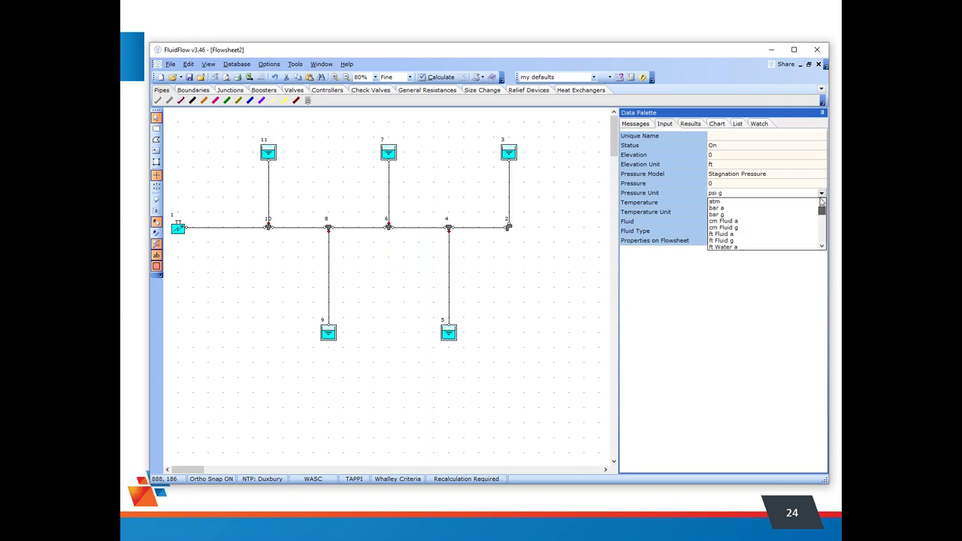
left_click(718, 202)
left_click(739, 183)
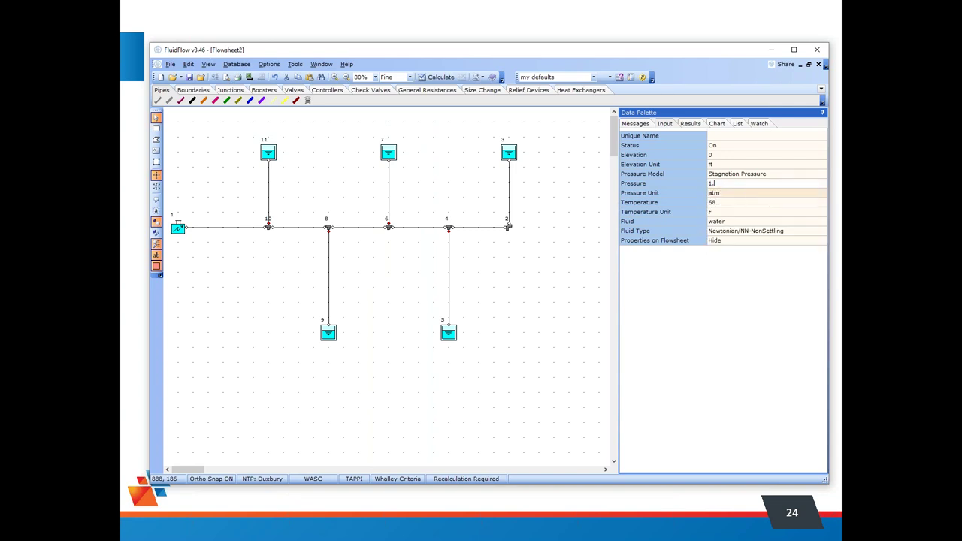
left_click(438, 76)
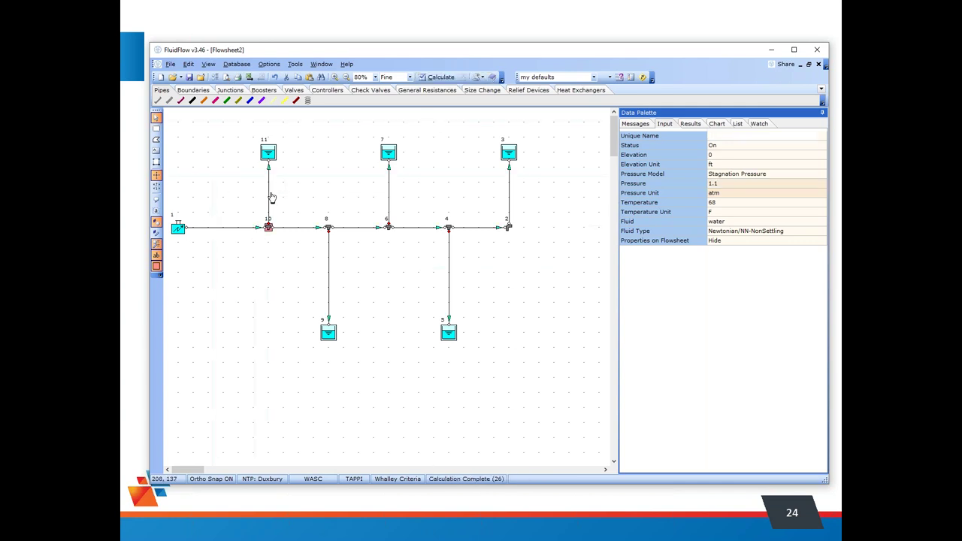
Check the calculated results of the header pipes on both sides of junction 10 and its branch pipe
left_click(295, 227)
left_click(682, 125)
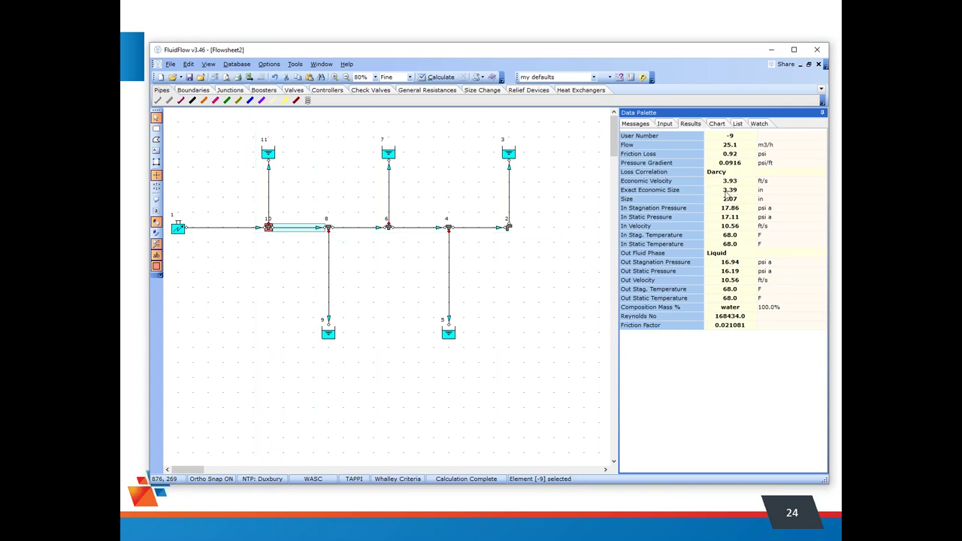
left_click(243, 228)
left_click(268, 197)
Move outlet boundaries 9 and 5 one grid row closer to the header
left_click_drag(332, 335, 333, 319)
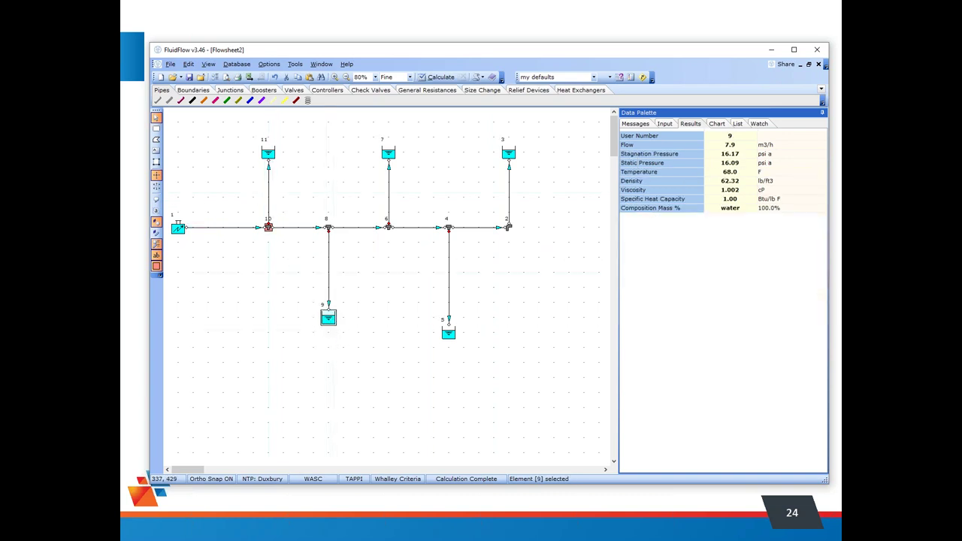
left_click_drag(449, 334, 448, 319)
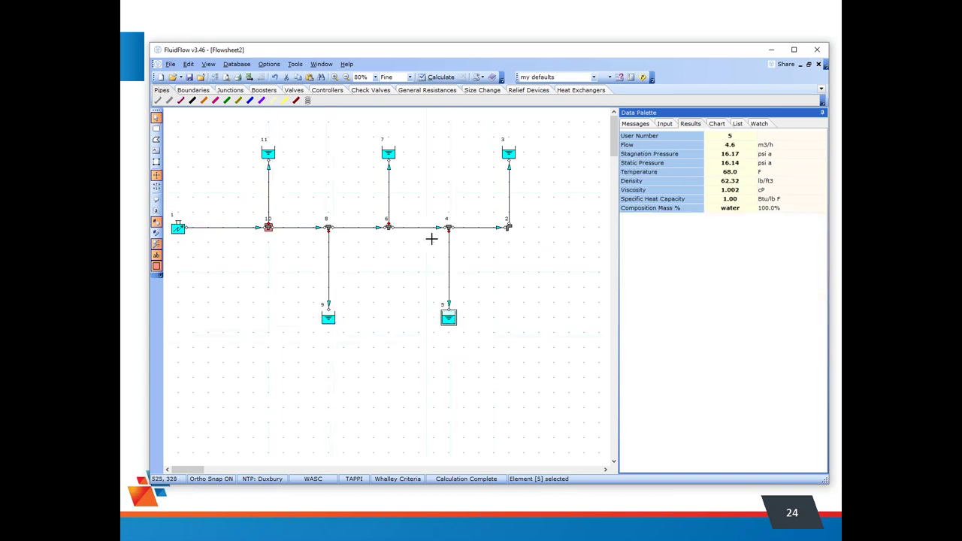
Switch to the flowsheet "autosized main header w 5 offtakes.FF3" and check the results of orifice plates 20 and 21
left_click(321, 64)
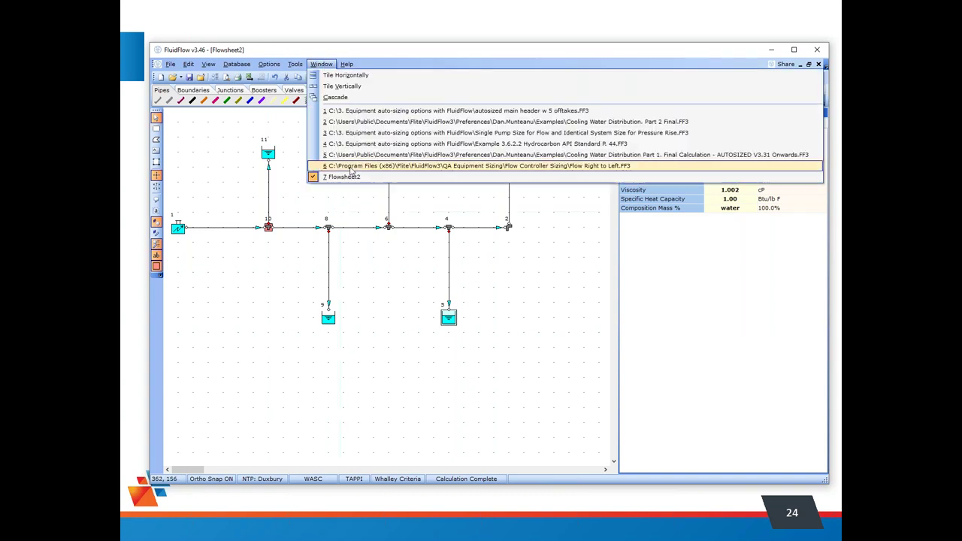
left_click(361, 110)
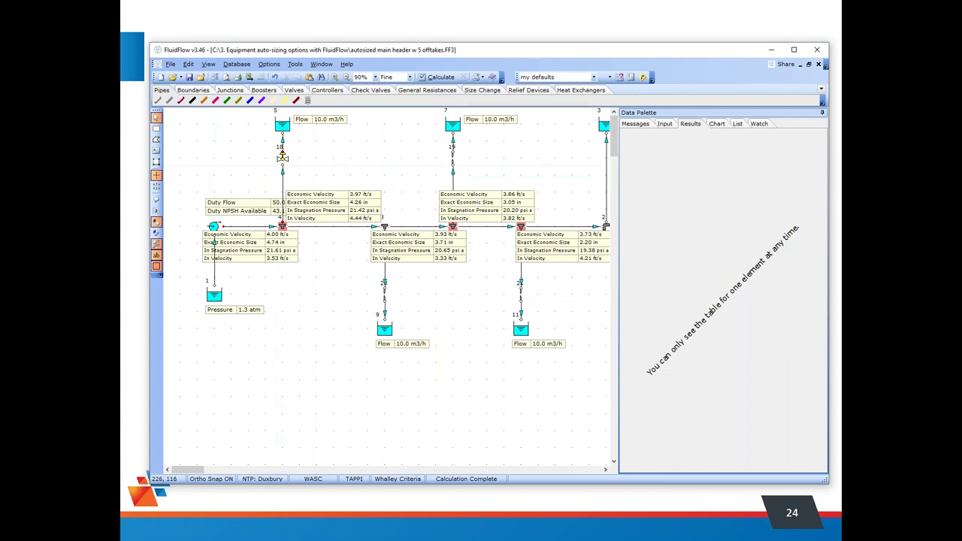
left_click(385, 296)
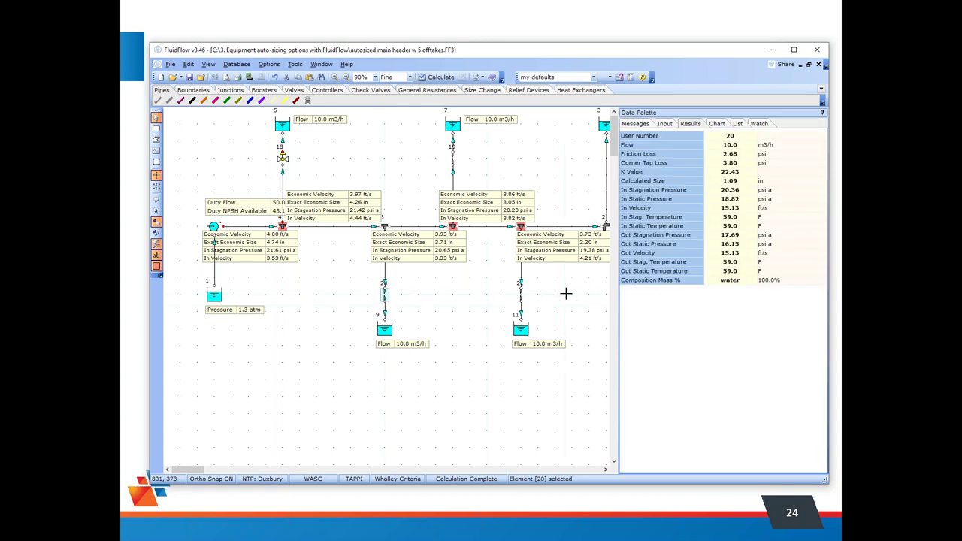
left_click(522, 297)
left_click(385, 296)
Review orifice plate 21's sizing model and design flow, and compare the calculated sizes of orifice plates 21, 20 and 19
double_click(521, 297)
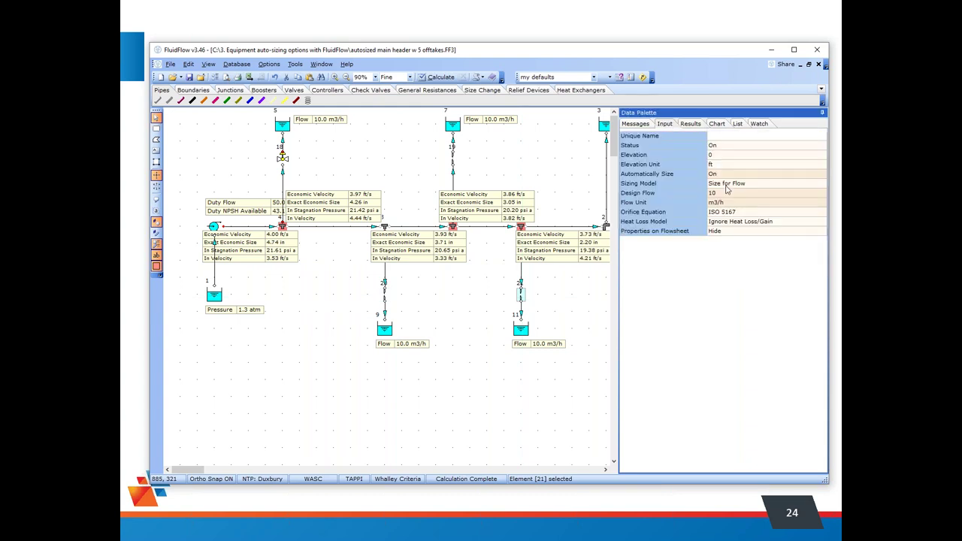
left_click(728, 193)
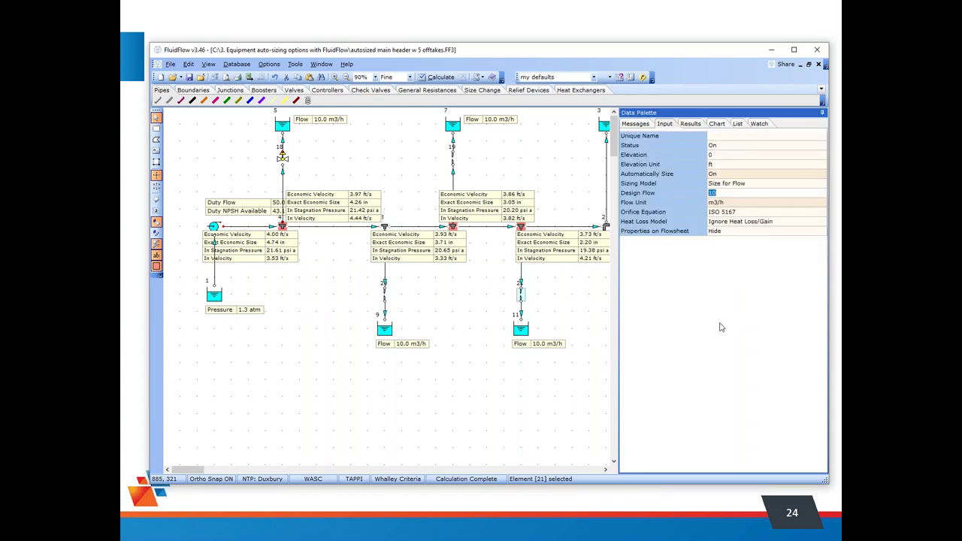
left_click(689, 123)
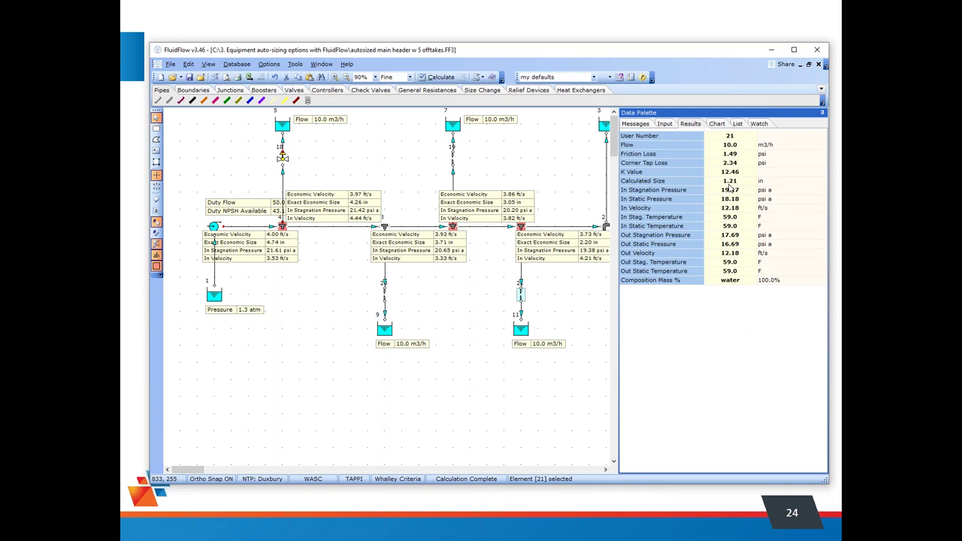
left_click(385, 297)
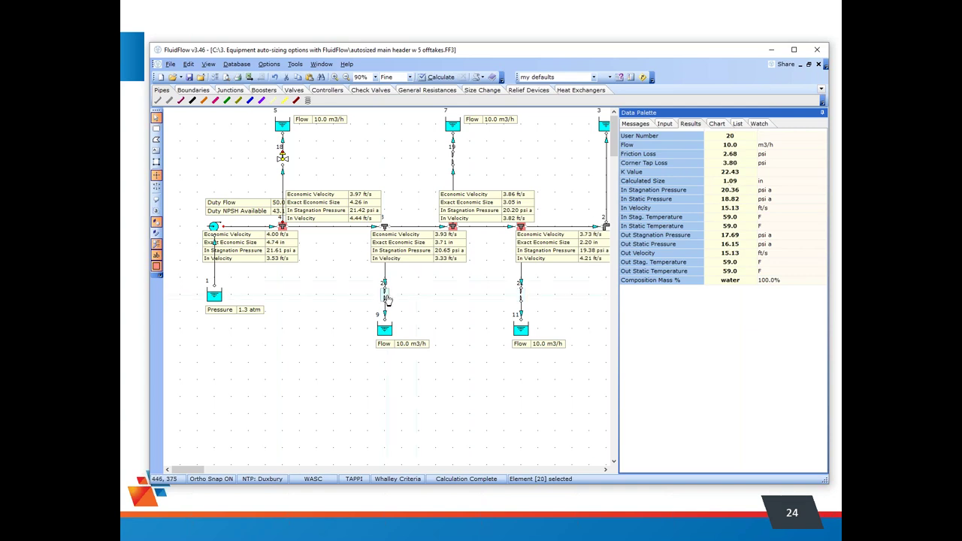
left_click(518, 296)
left_click(452, 160)
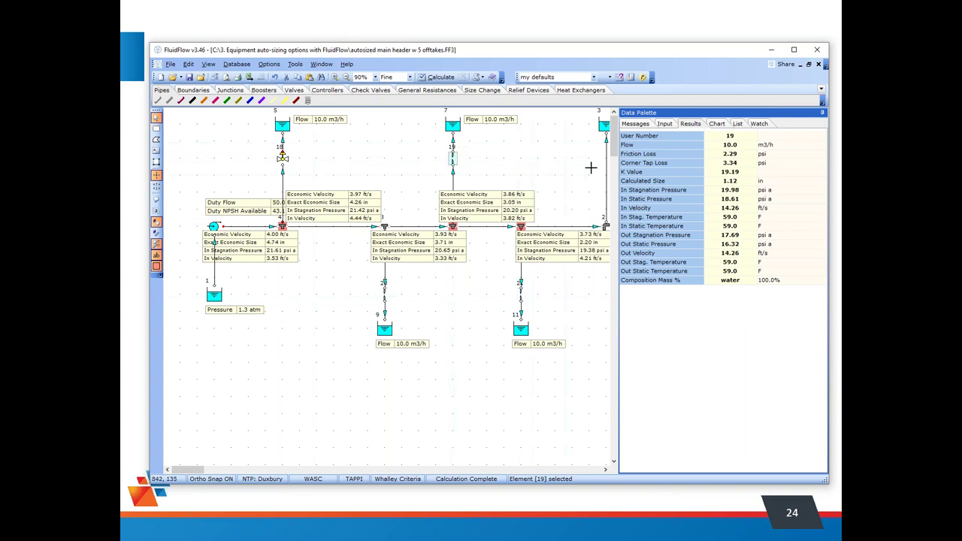
Check control valve 18's calculated results and its design flow input
left_click(283, 160)
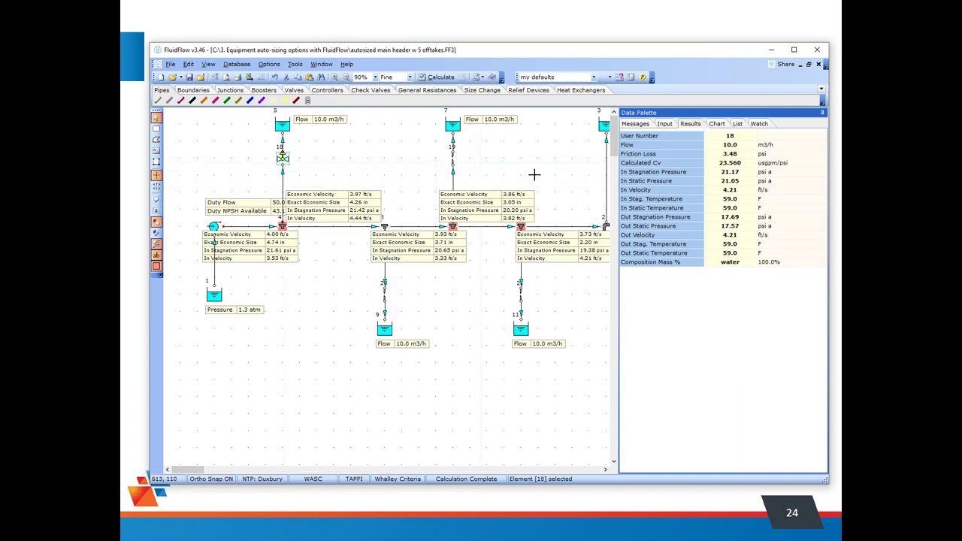
left_click(665, 124)
left_click(739, 194)
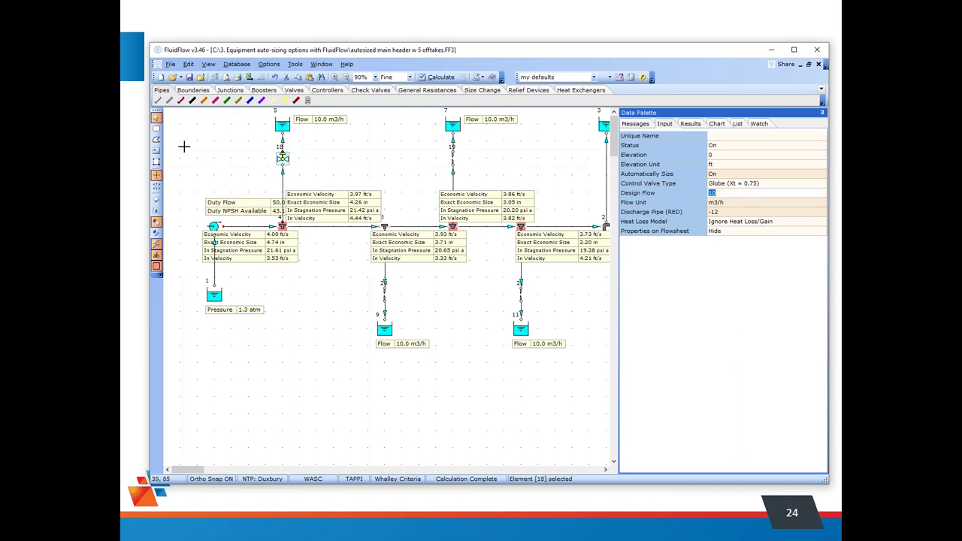
Review the input properties of the branch outlet boundaries, including the pressure of outlet 5
left_click(283, 126)
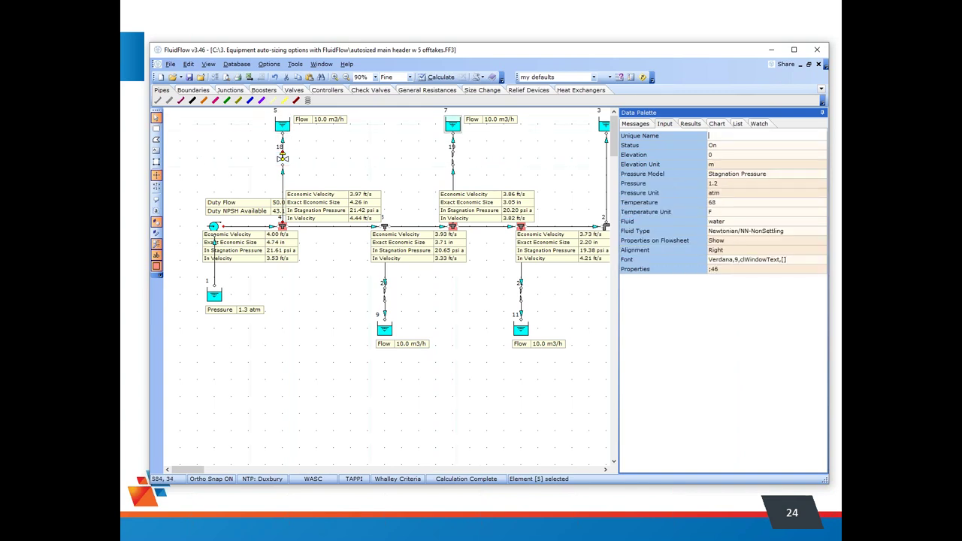
left_click(604, 125)
left_click(521, 328)
left_click(384, 328)
left_click(286, 128)
left_click(721, 184)
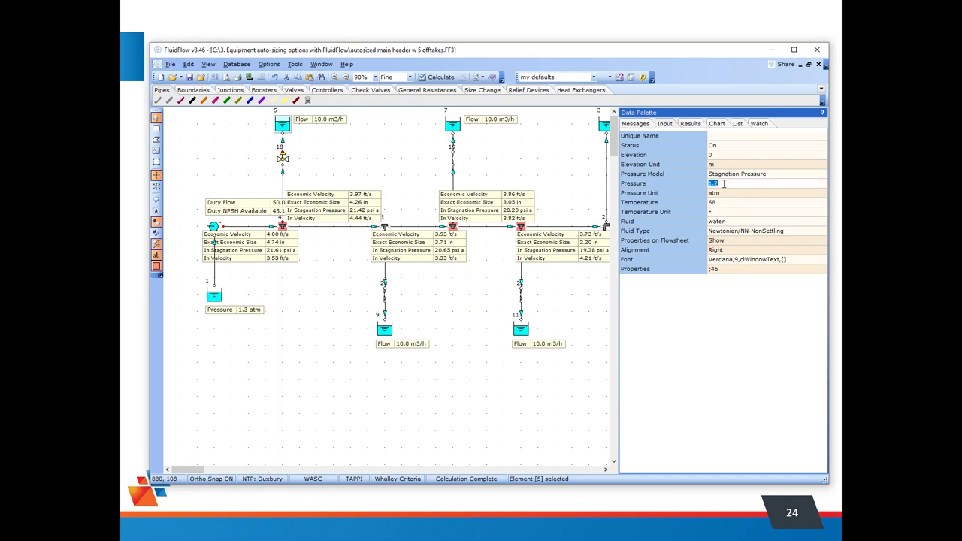
Review the automatic sizing inputs, design flow and flow unit of control valve 18 and the pump
left_click(283, 158)
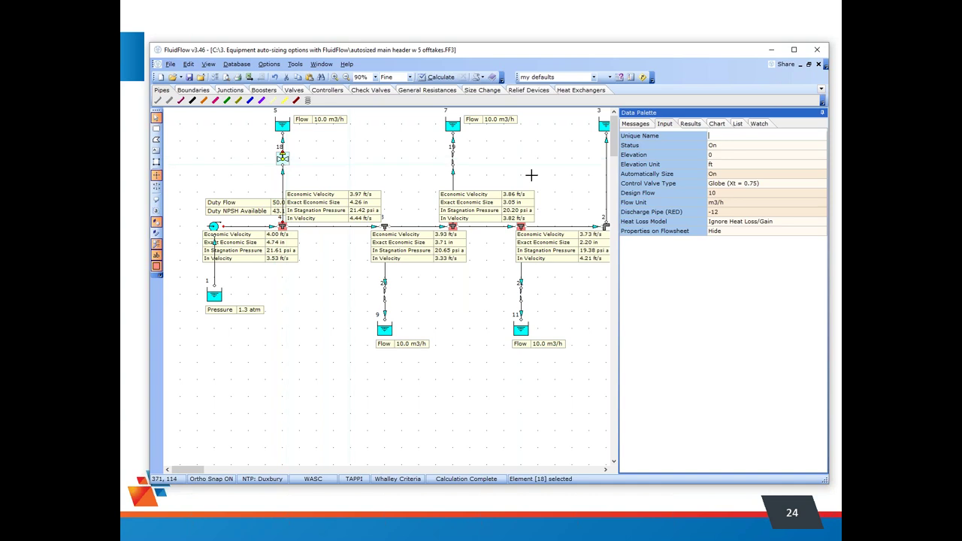
left_click(729, 193)
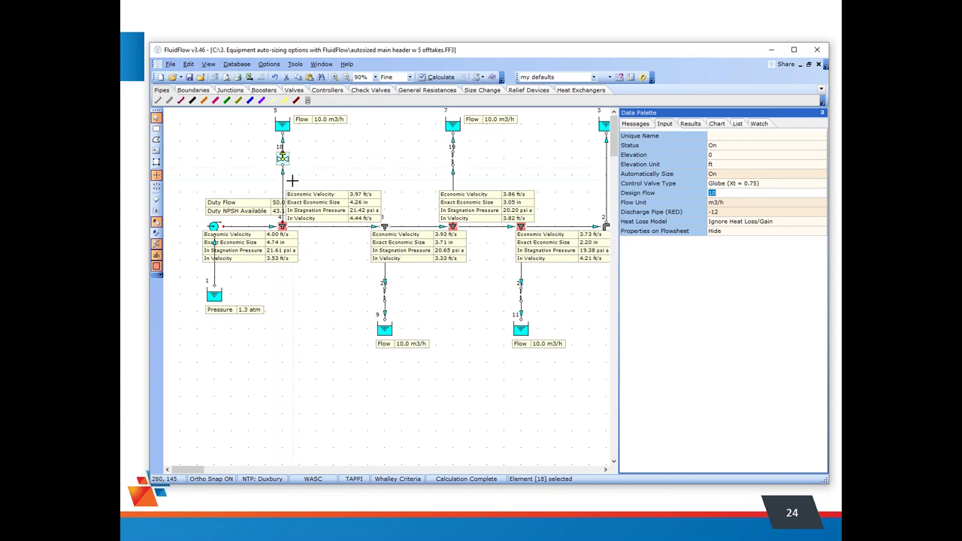
left_click(214, 226)
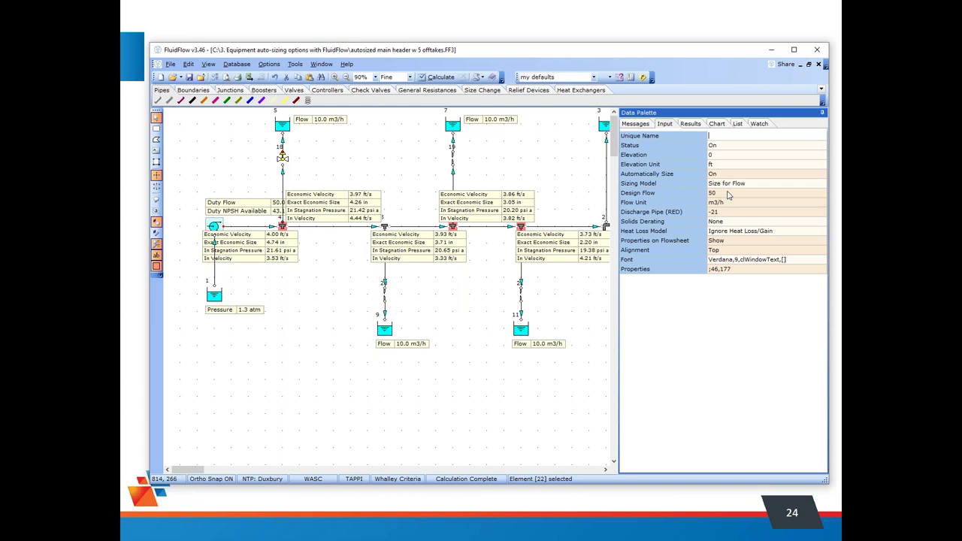
left_click(726, 193)
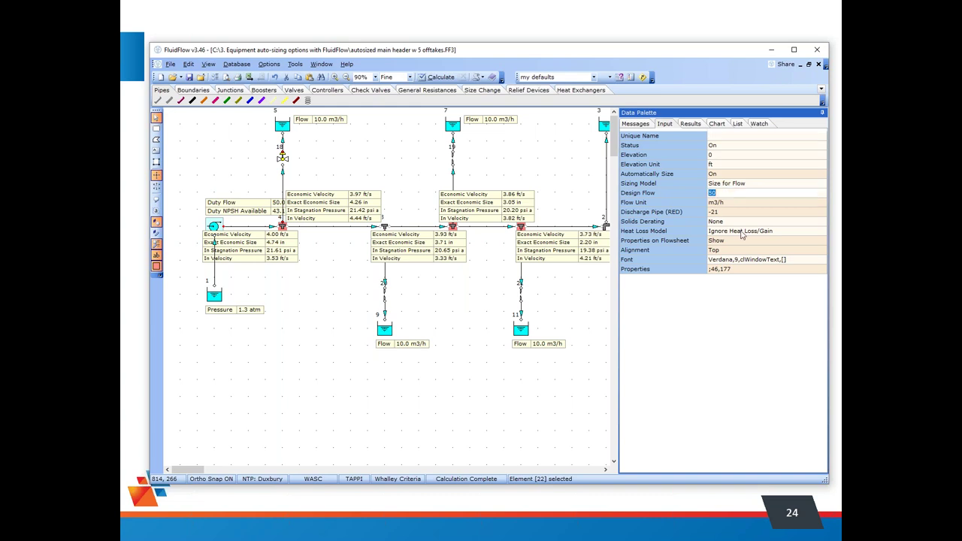
left_click(735, 201)
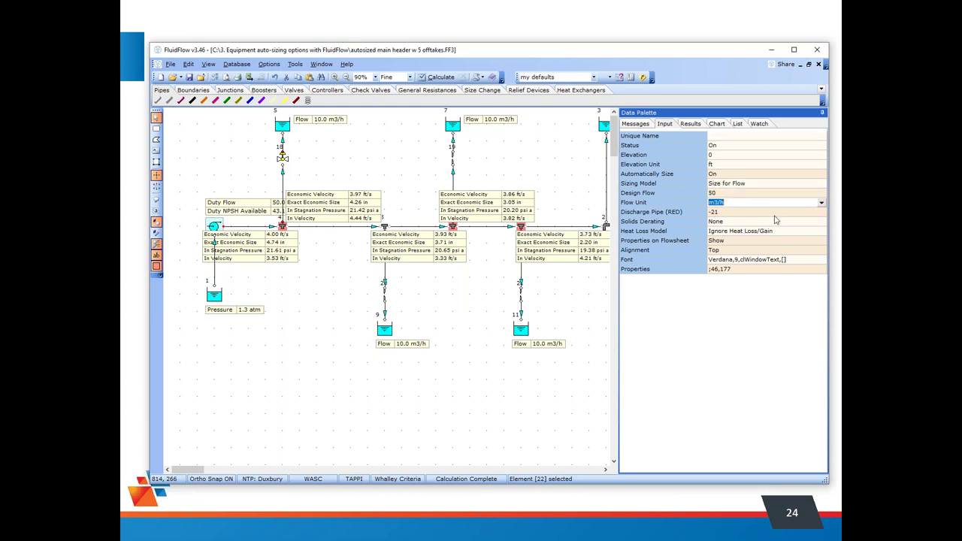
left_click(736, 193)
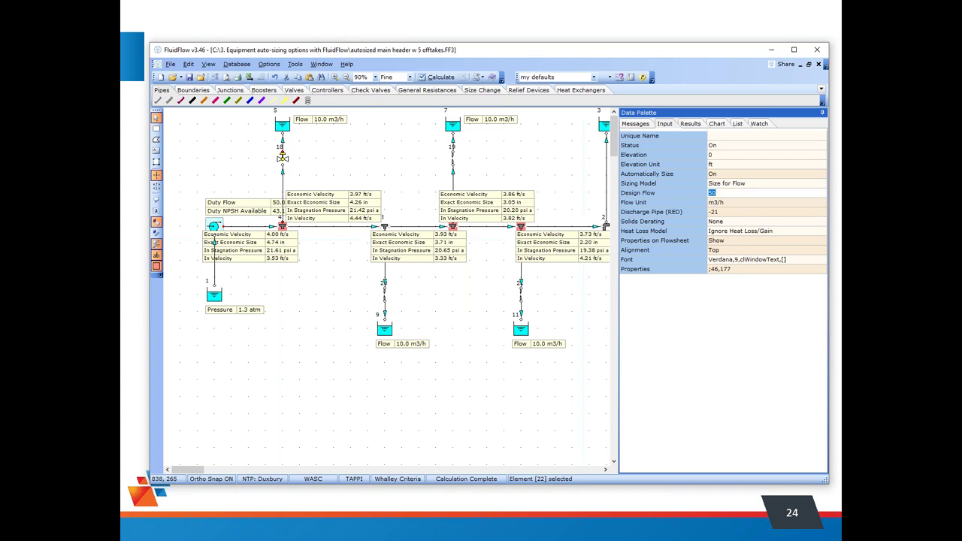
Review the input properties of inlet boundary 1, the pump and the pump's discharge pipe
left_click(215, 297)
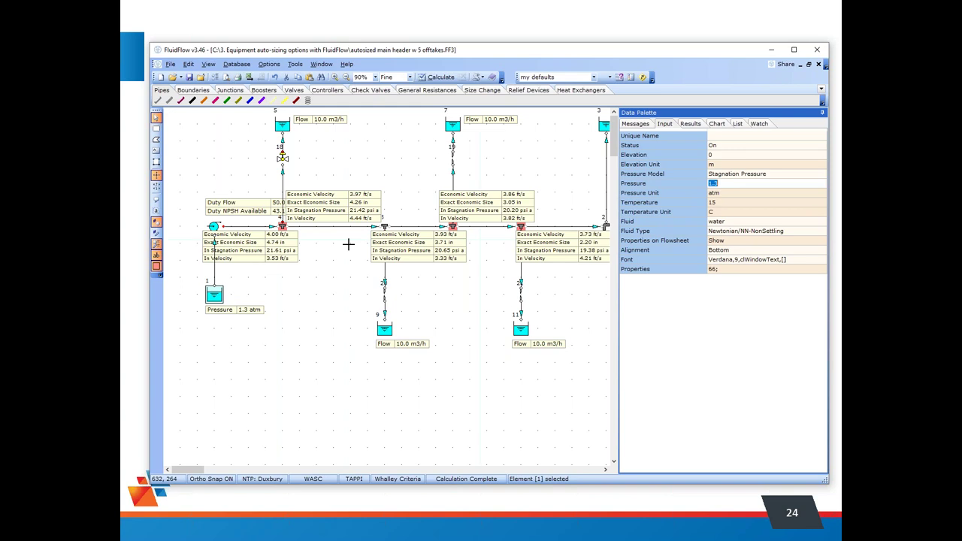
left_click(214, 226)
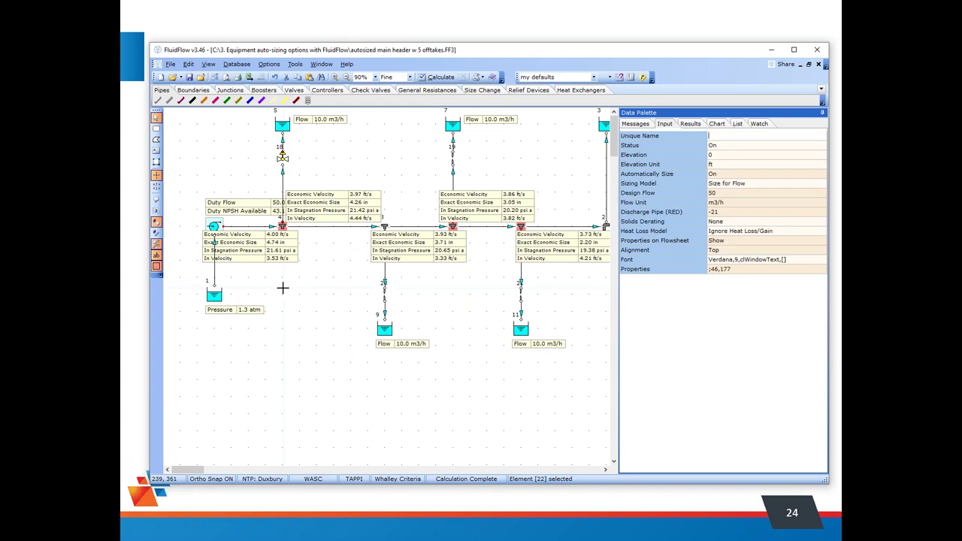
left_click(257, 229)
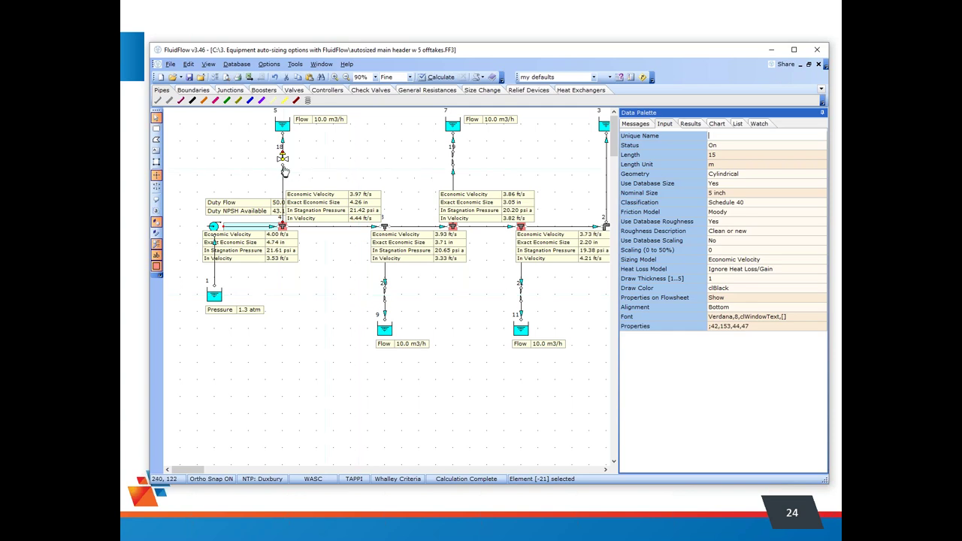
Recheck the sizing inputs of the branch orifice plates 20 and 19 and of control valve 18
left_click(419, 317)
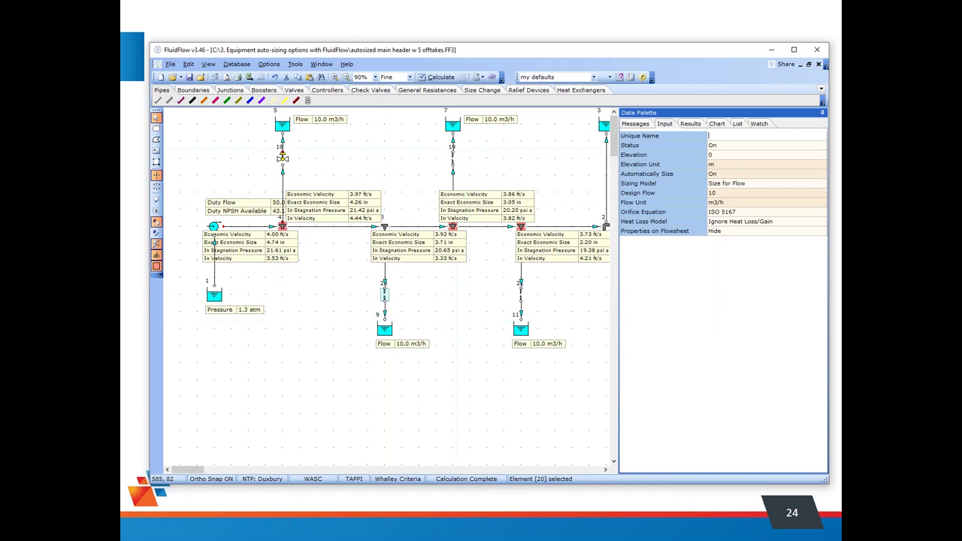
left_click(454, 159)
key("Tab")
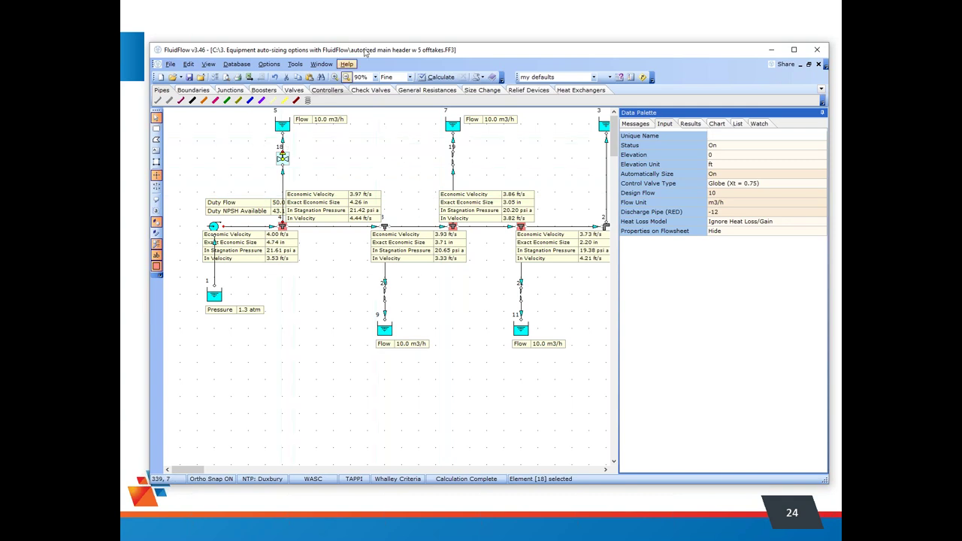
left_click(460, 498)
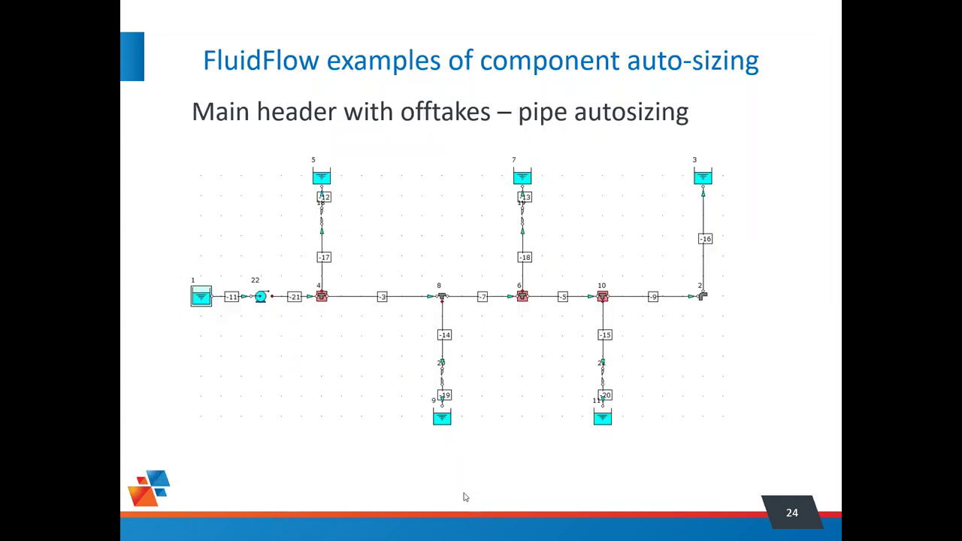
left_click(515, 266)
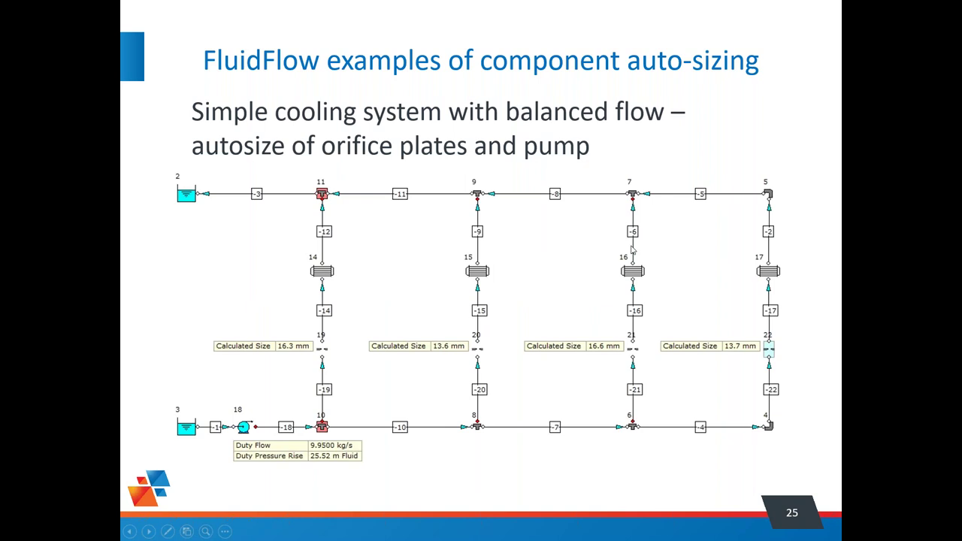